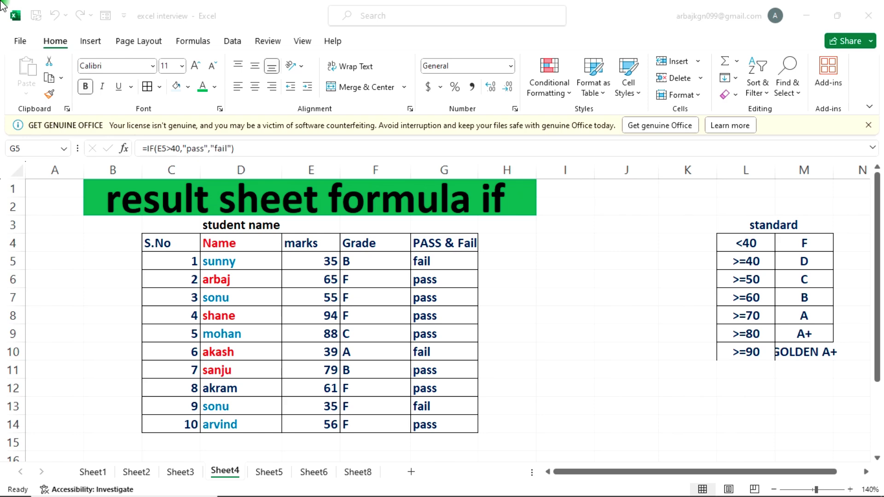
- Examine the standard marks-to-grade table in L4:M10 and the result sheet's title
click(694, 192)
drag(714, 206, 849, 407)
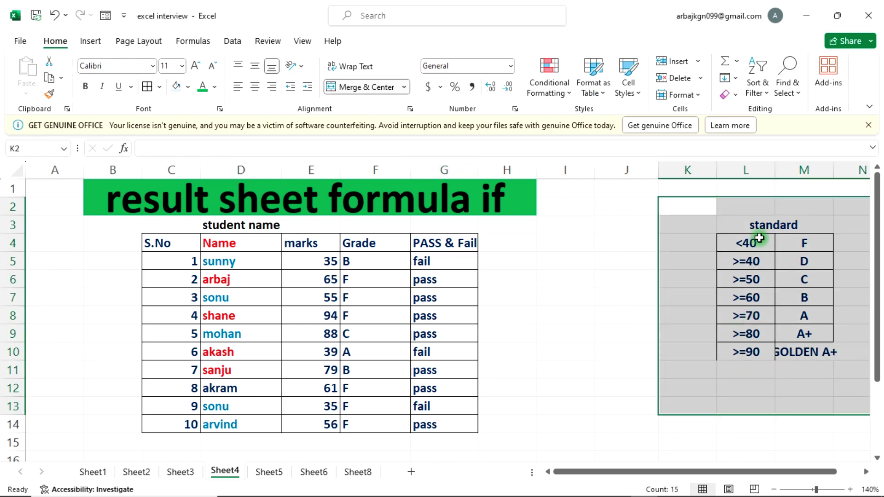
click(764, 228)
click(742, 244)
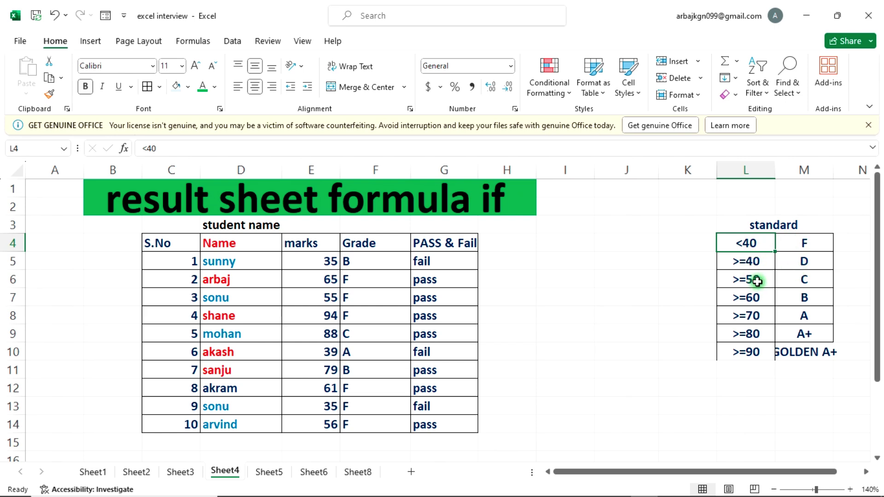
drag(742, 239, 805, 352)
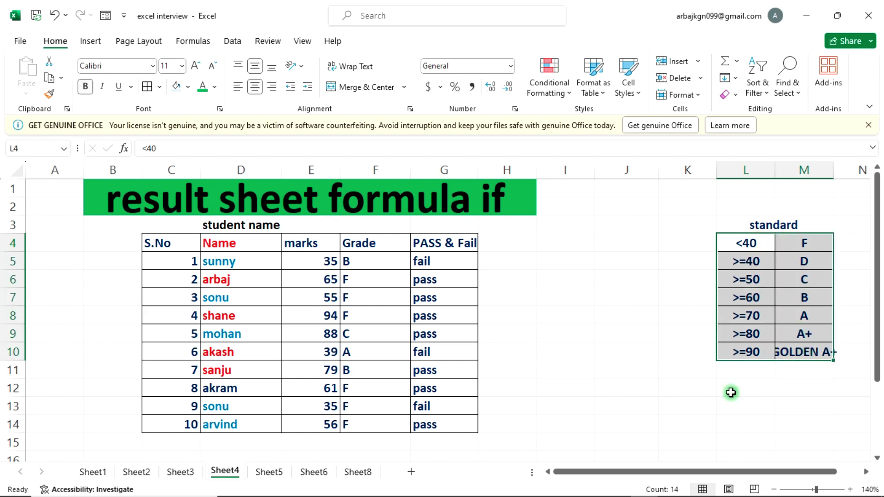
click(701, 391)
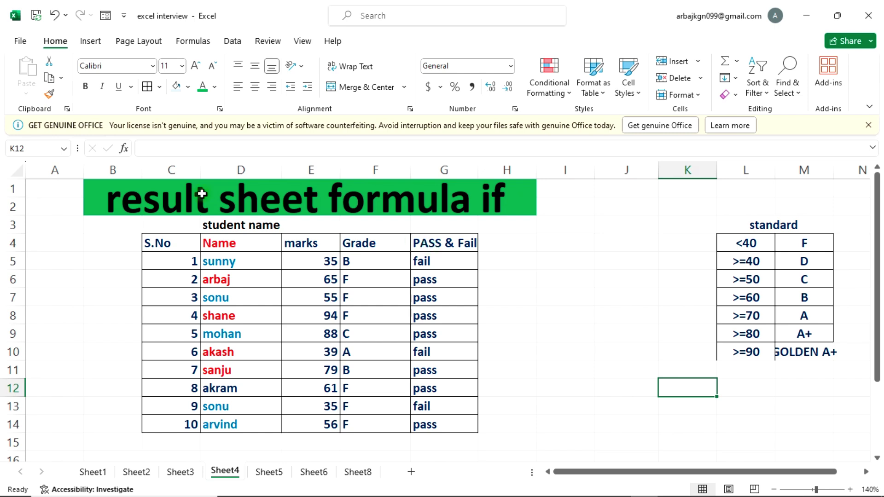
click(497, 203)
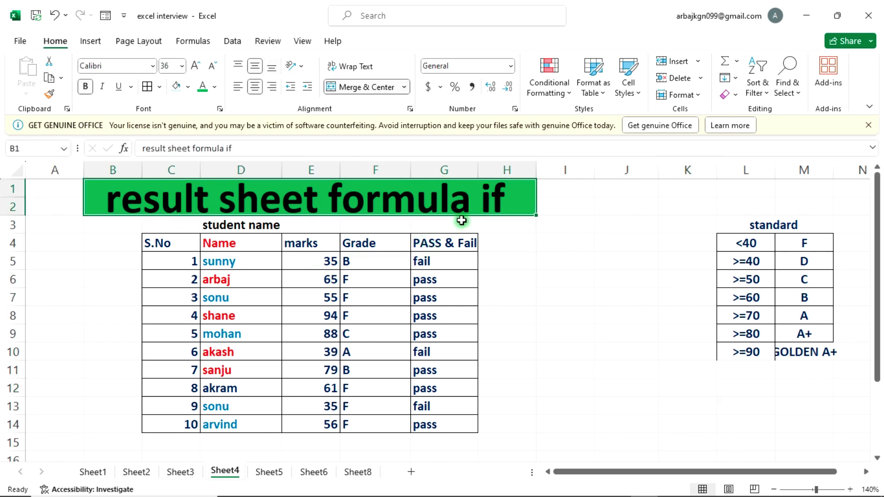
click(524, 241)
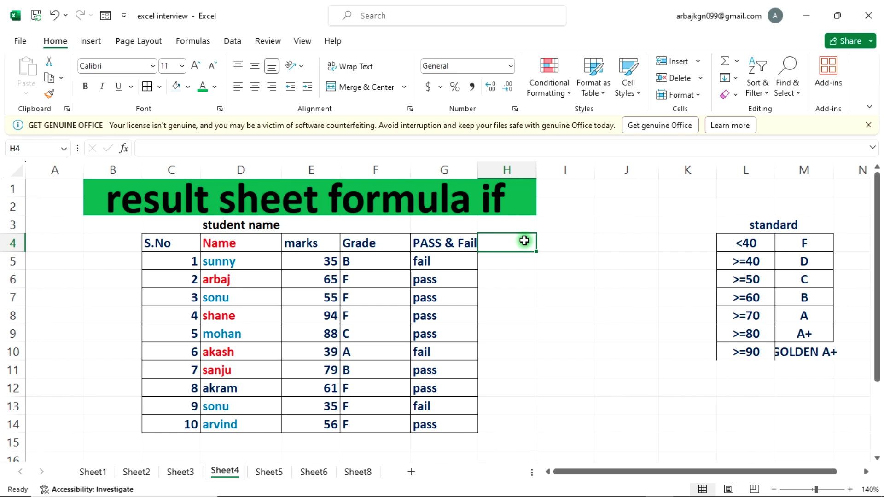
- Clear the PASS & Fail results in G5:G14 and enter =IF(E5>40,"pass","fail") in G5
drag(444, 260, 421, 424)
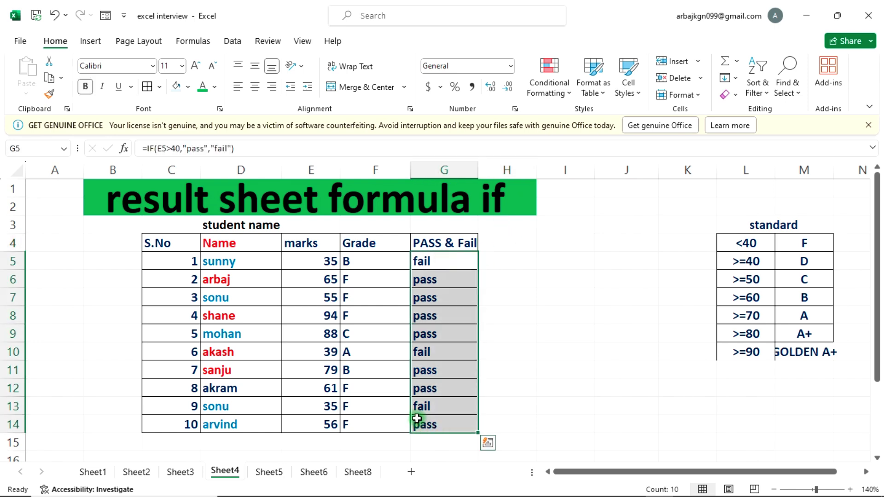
key(Delete)
click(438, 261)
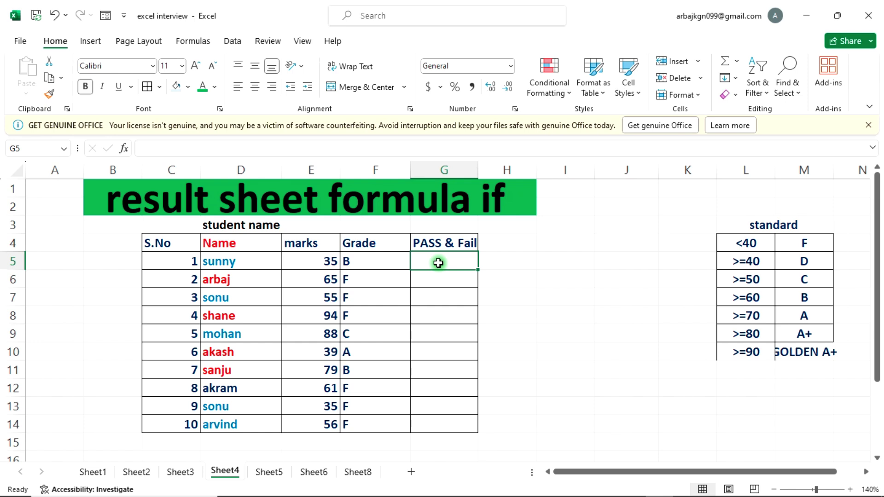
text(=if)
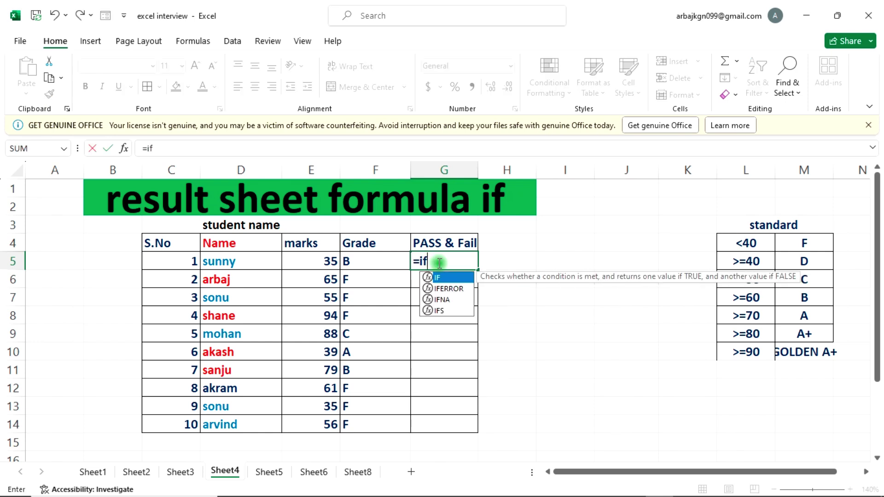
key(Tab)
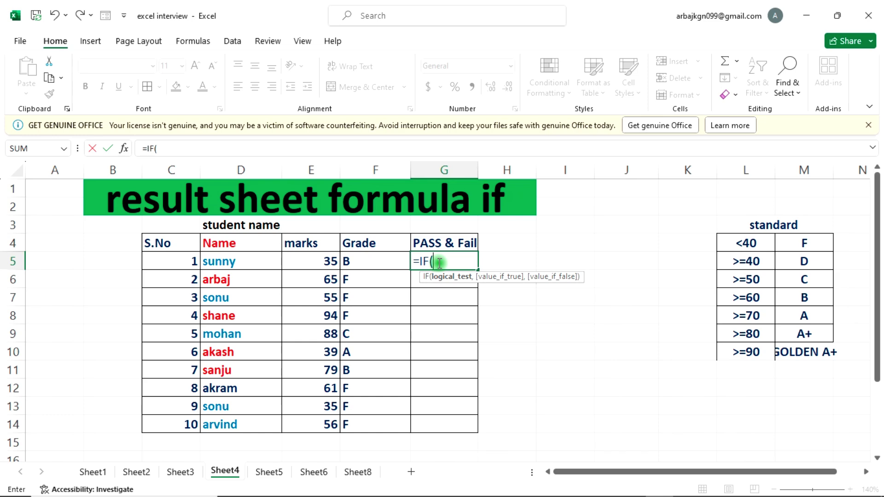
click(325, 264)
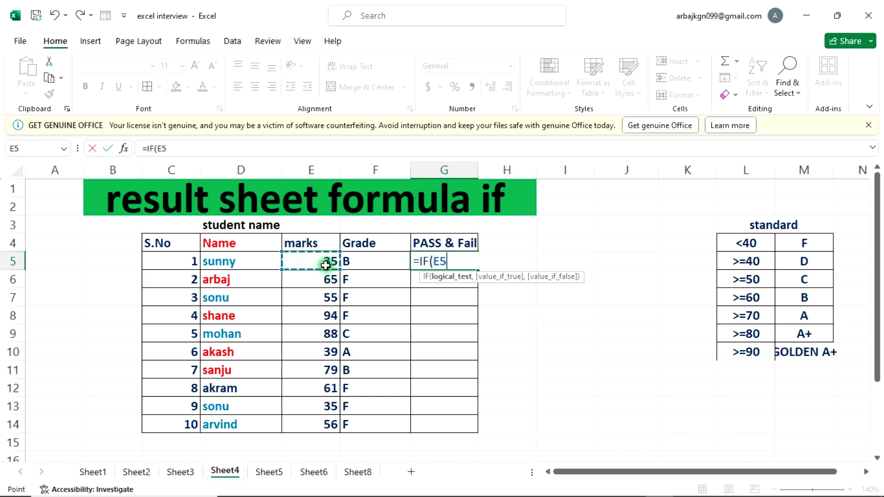
text(>40)
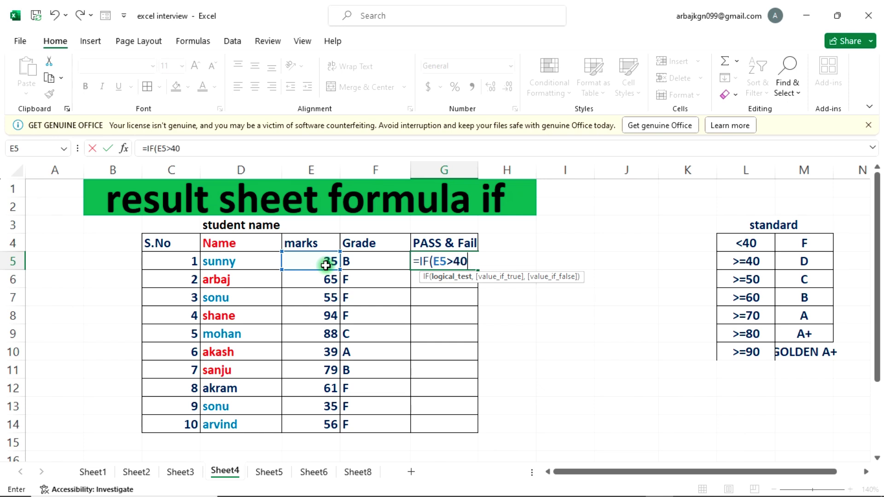
text(,"pa)
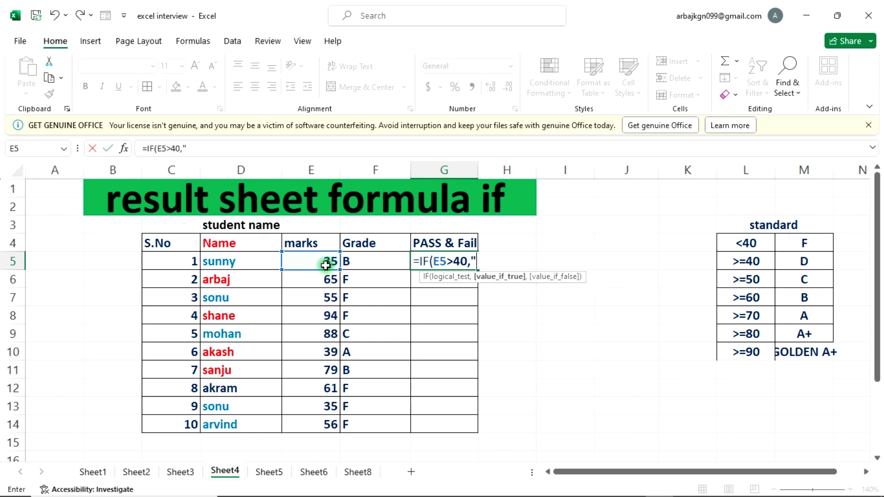
text(ss)
text(")
text(,")
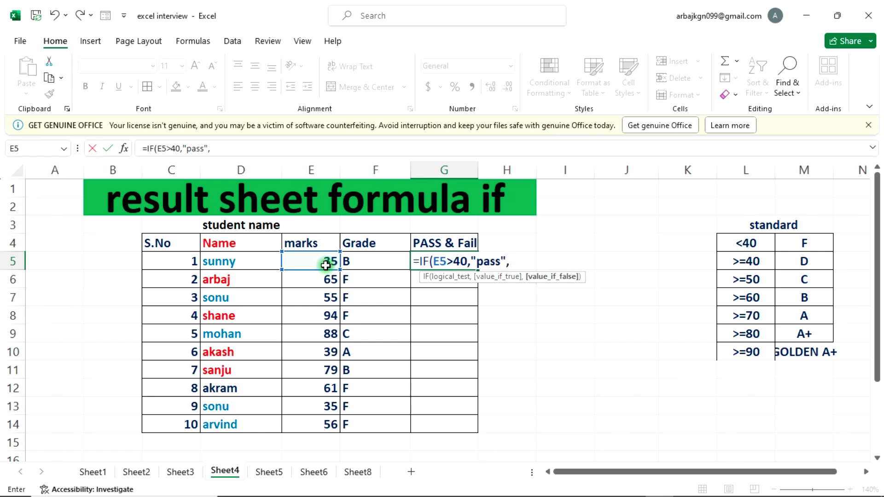
text(fail"))
key(Return)
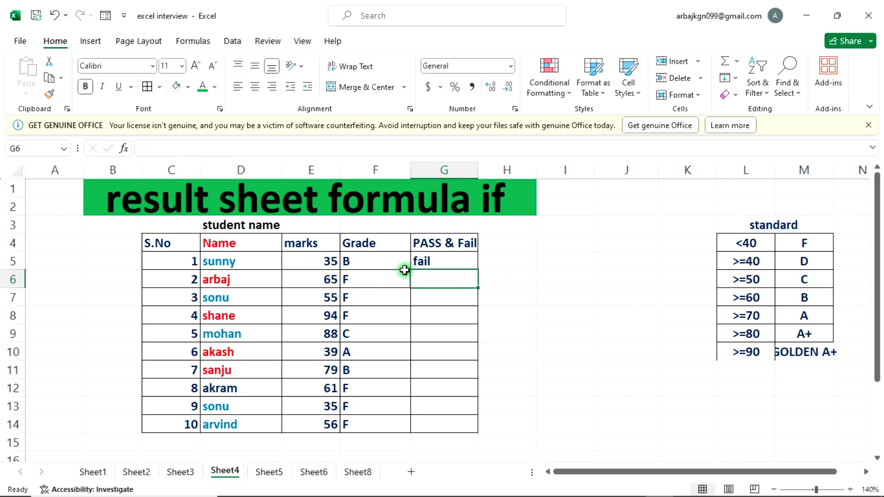
- Fill the pass/fail formula from G5 down to G14 for all students
click(421, 257)
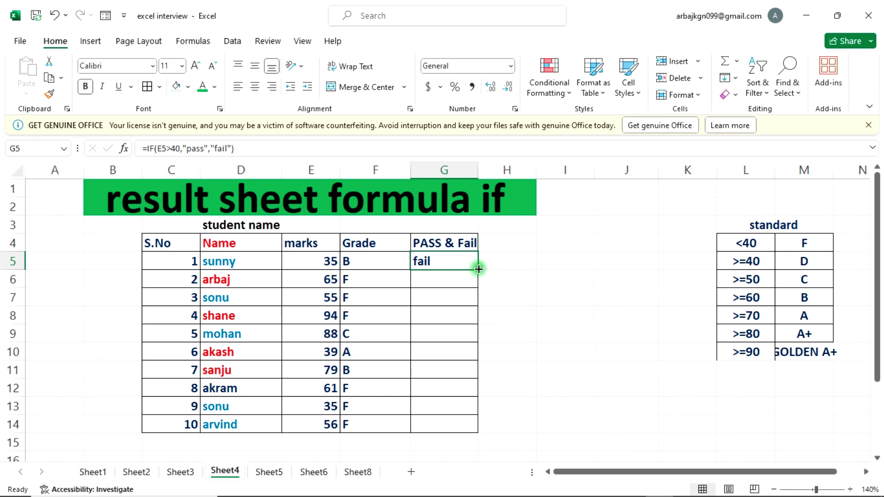
drag(478, 268, 461, 434)
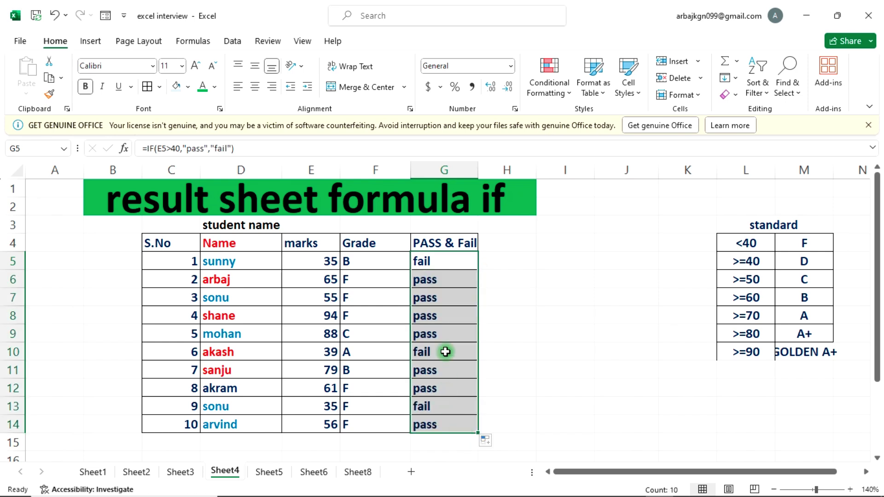
click(432, 264)
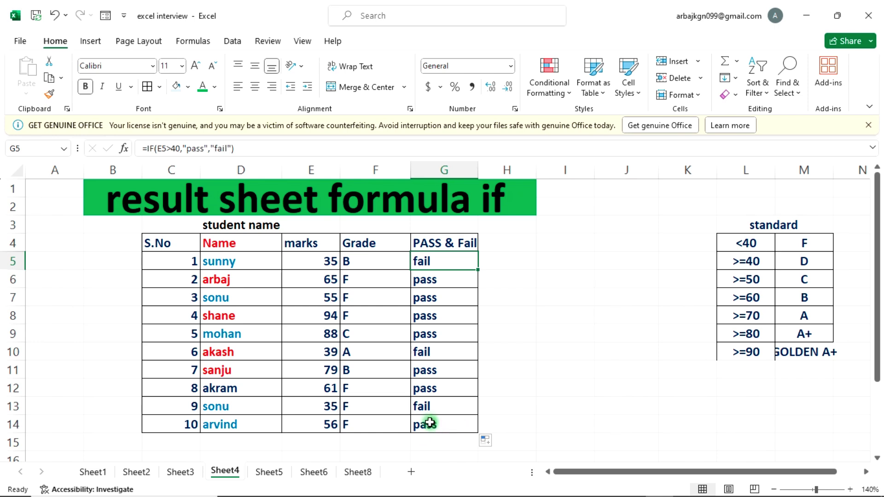
drag(449, 281, 463, 442)
drag(450, 264, 454, 426)
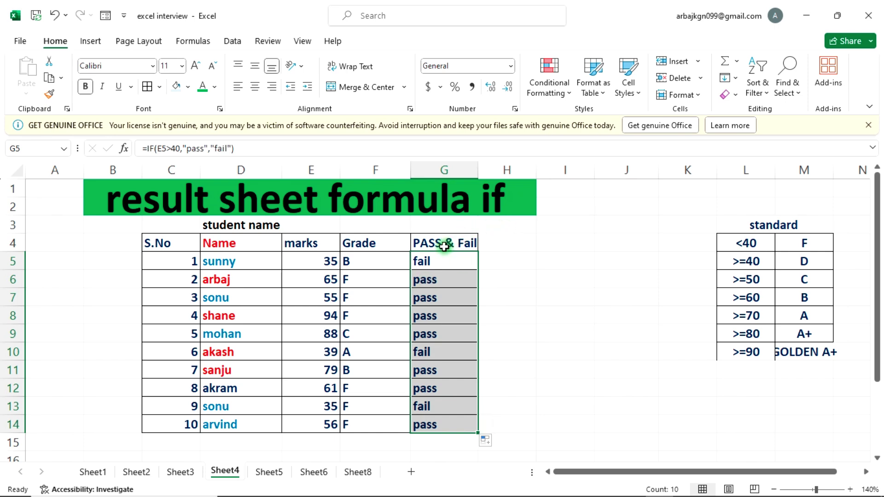
- Clear all existing formulas from the Grade column, F5:F14
drag(361, 258, 357, 336)
drag(359, 258, 363, 408)
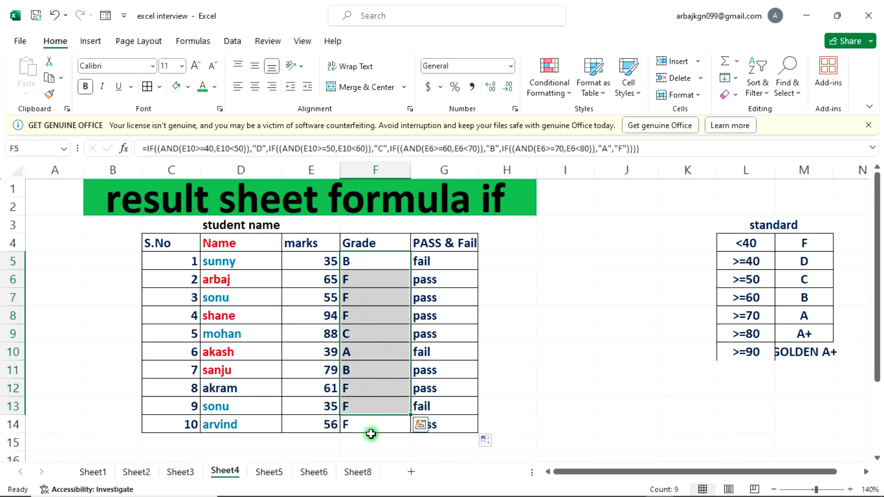
click(372, 259)
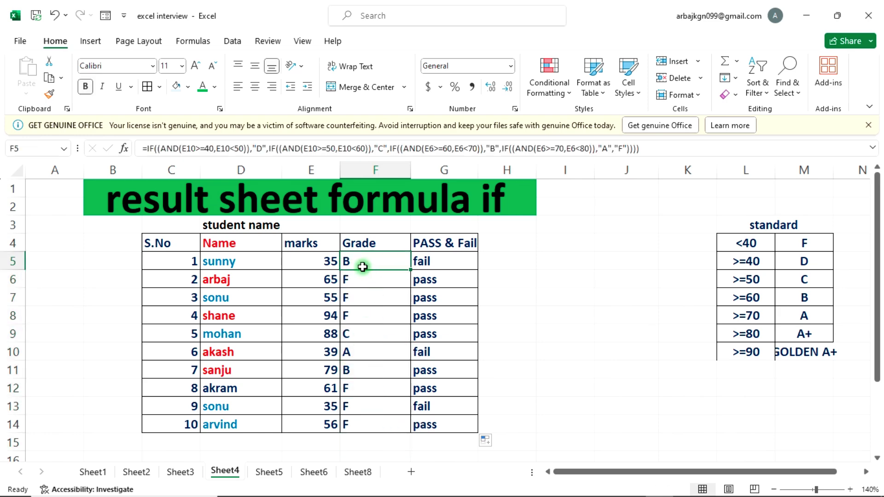
drag(434, 262, 444, 424)
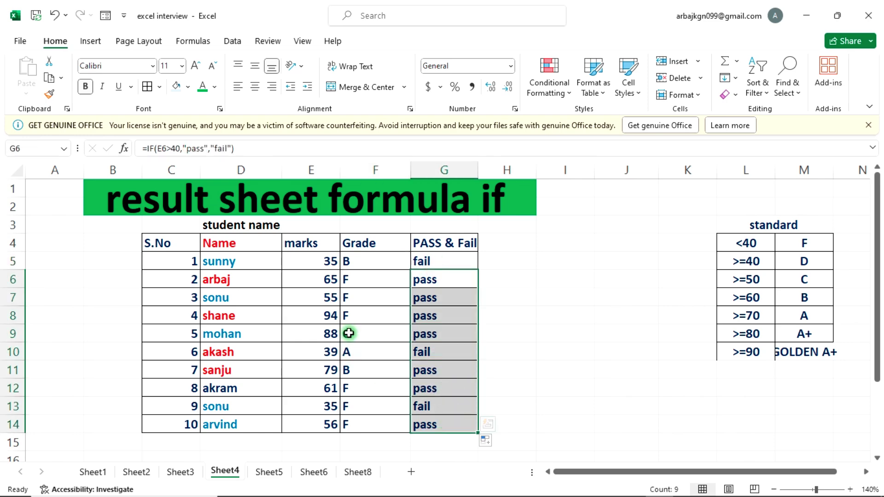
click(370, 263)
drag(367, 278, 376, 427)
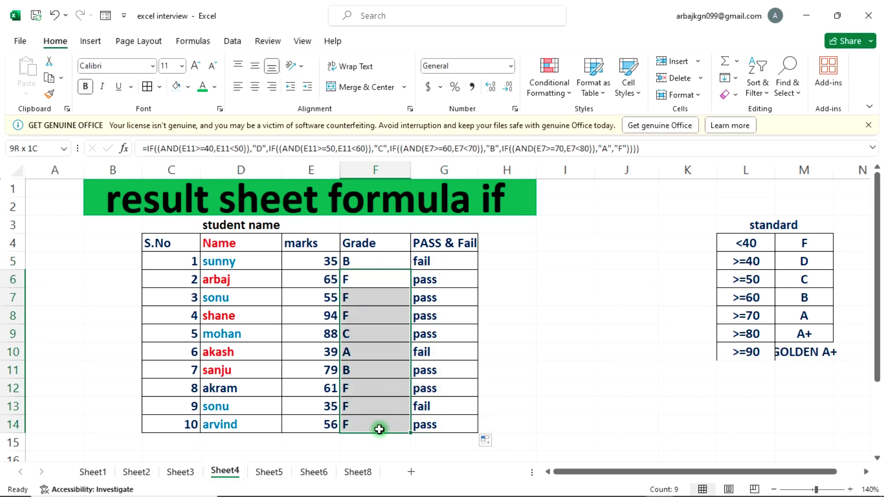
key(Delete)
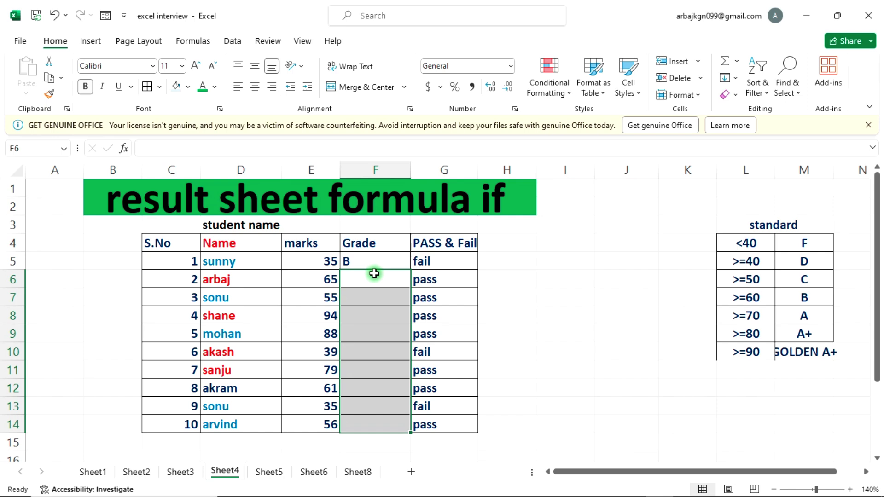
click(372, 280)
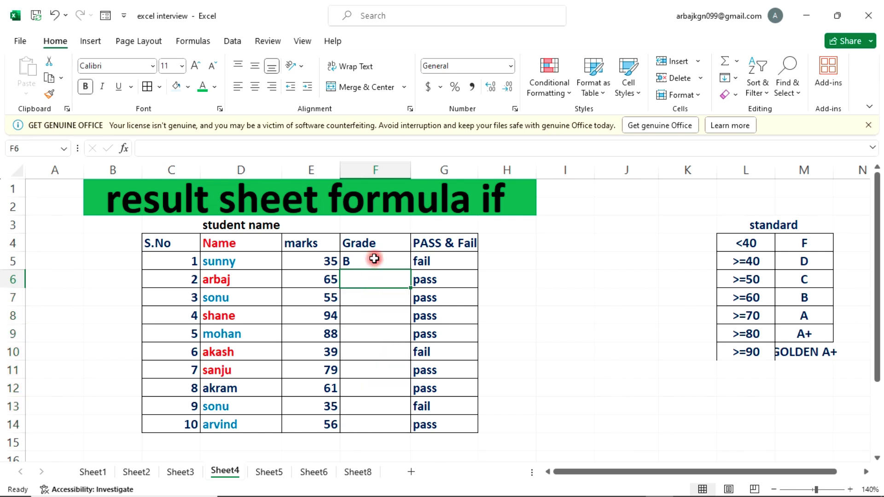
click(366, 269)
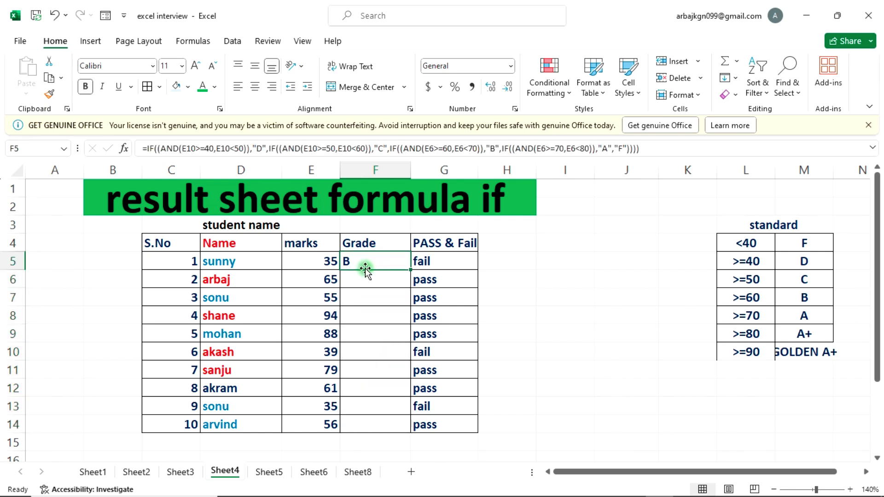
key(Delete)
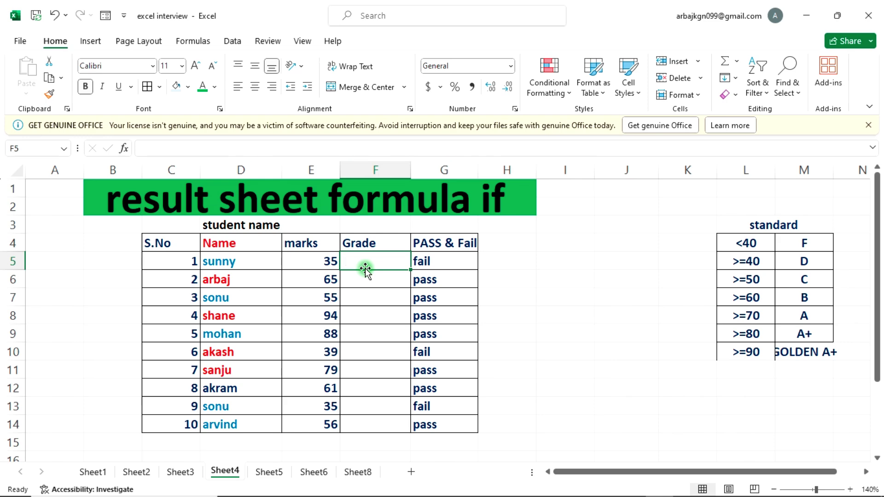
- Start an IF formula in F5 with the logical test AND(E5>=40,E5<50) on the first student's marks
text(=)
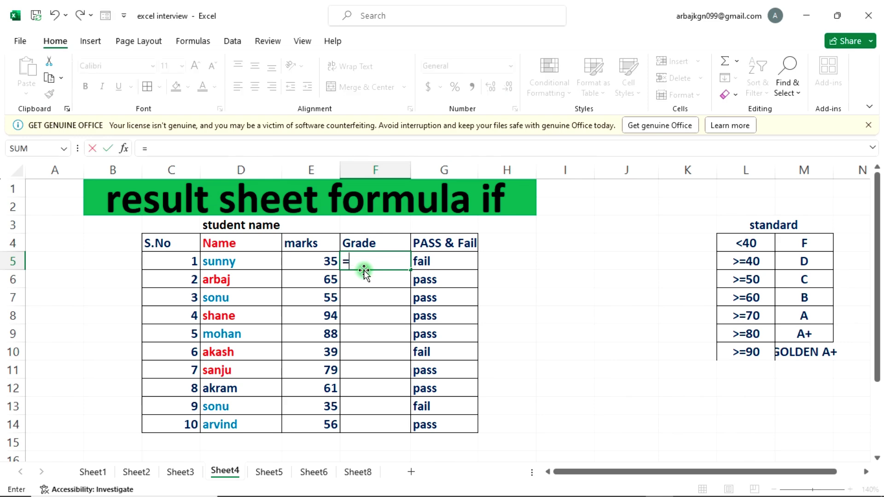
text(if)
key(Tab)
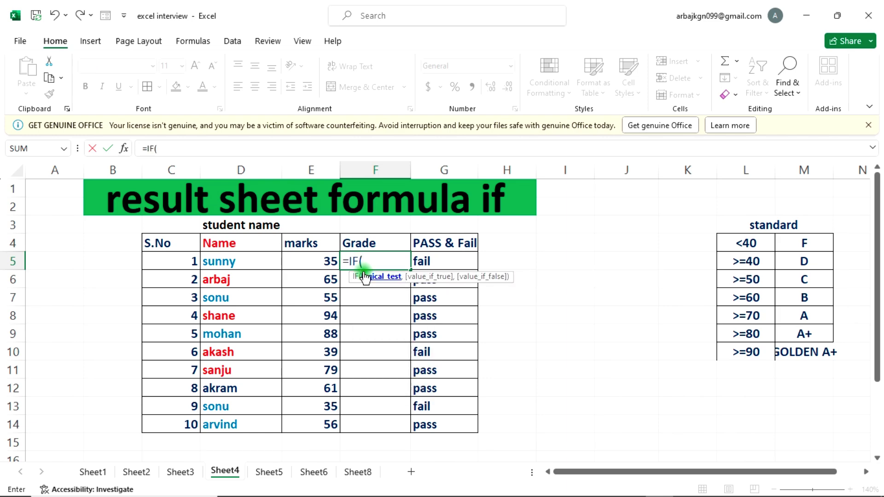
text((an)
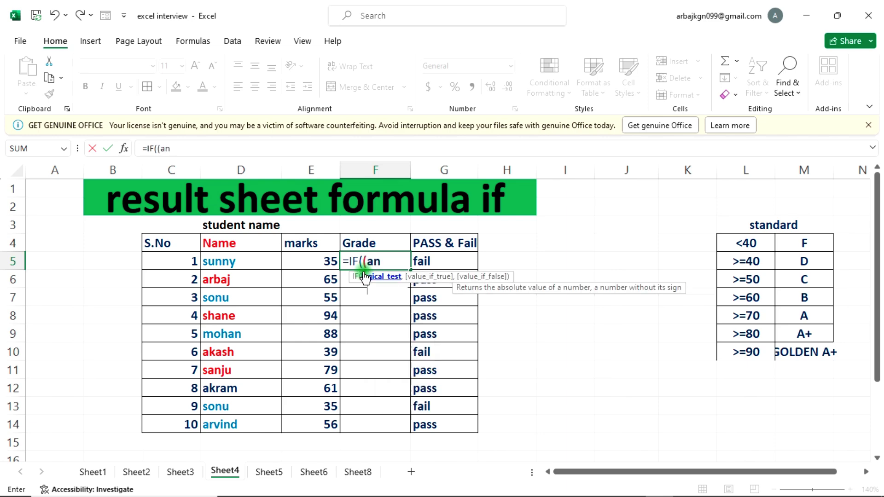
text(d)
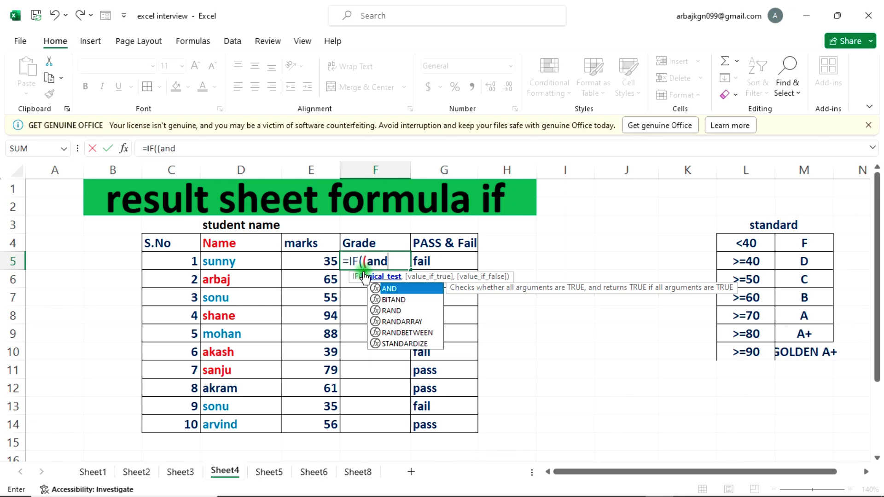
key(Tab)
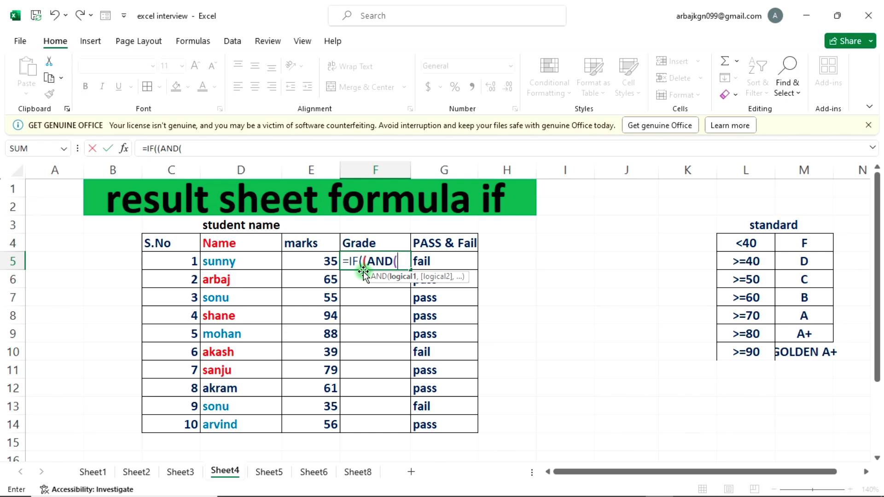
click(313, 263)
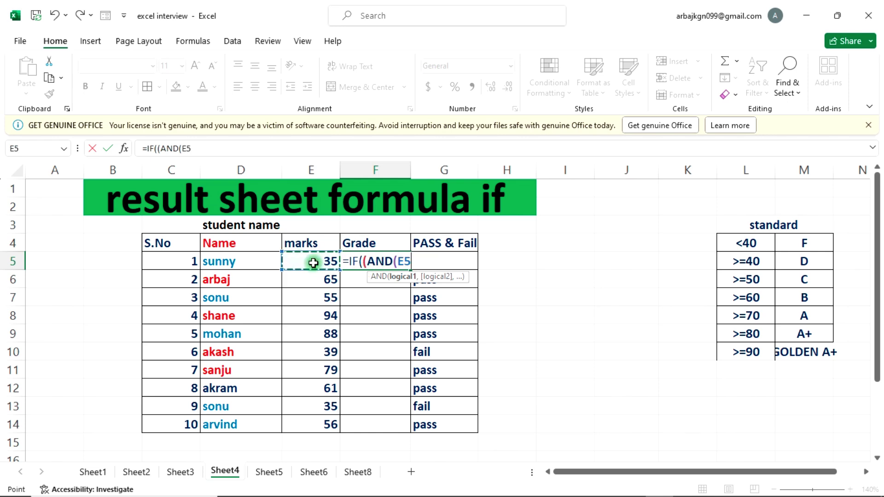
text(>=40)
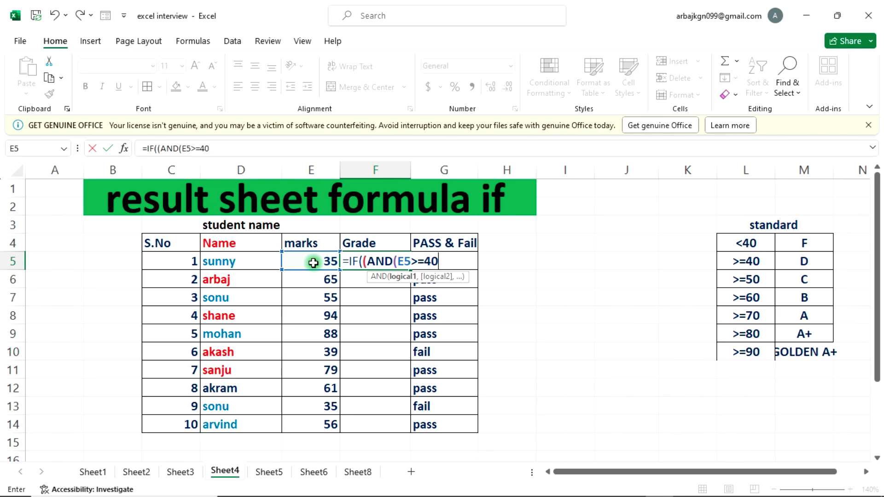
text(,)
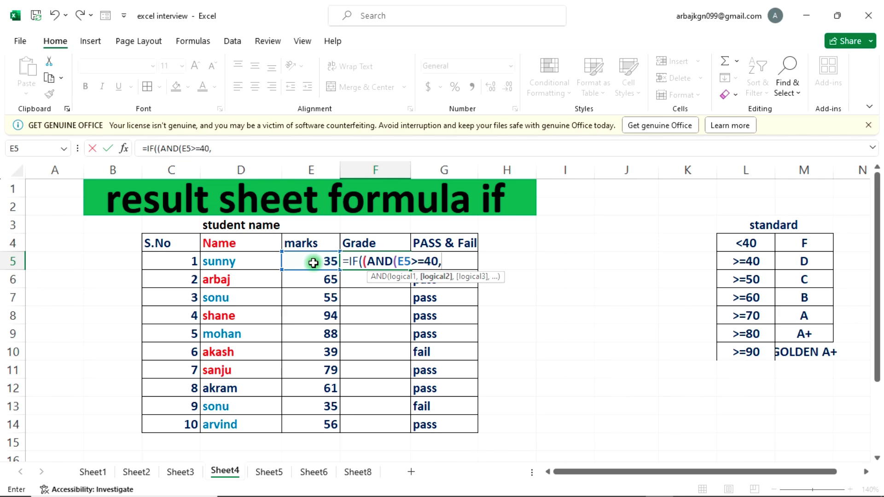
click(315, 262)
text(<)
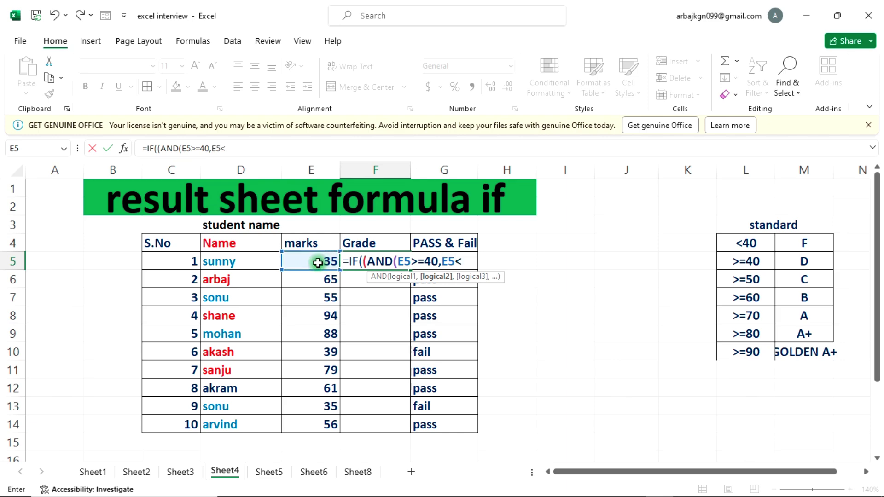
text(50),)
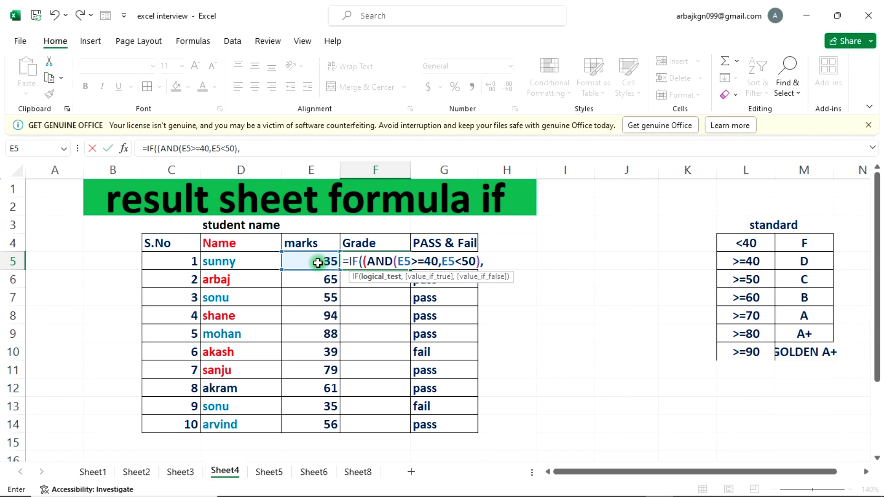
- Complete the F5 grade formula with correctly closed brackets as =IF((AND(E5>=40,E5<50)),"D","F")
text("D","F")
text()))
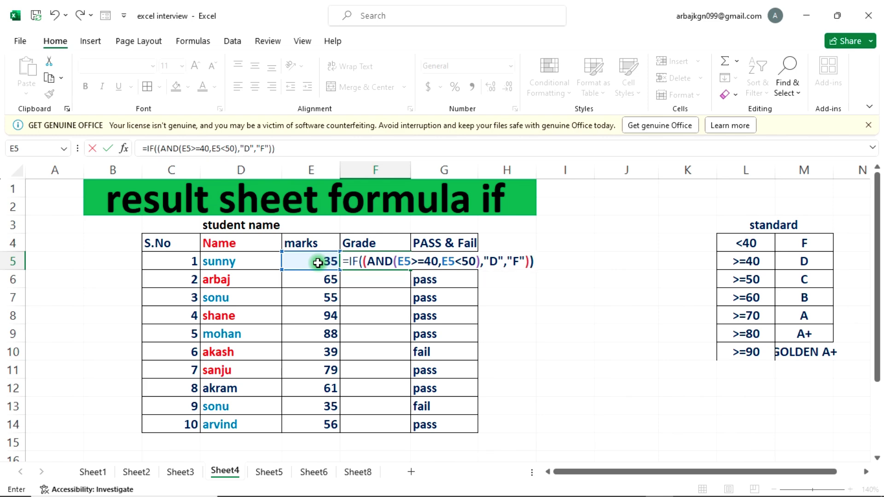
key(Return)
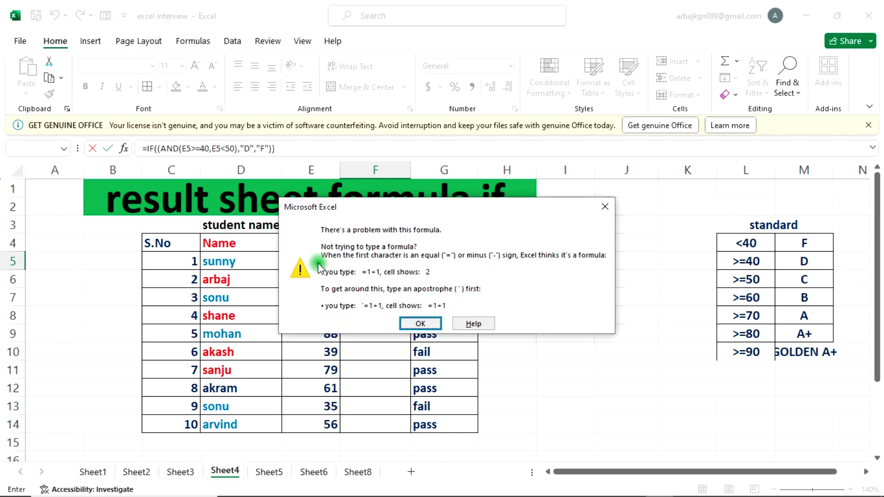
click(420, 324)
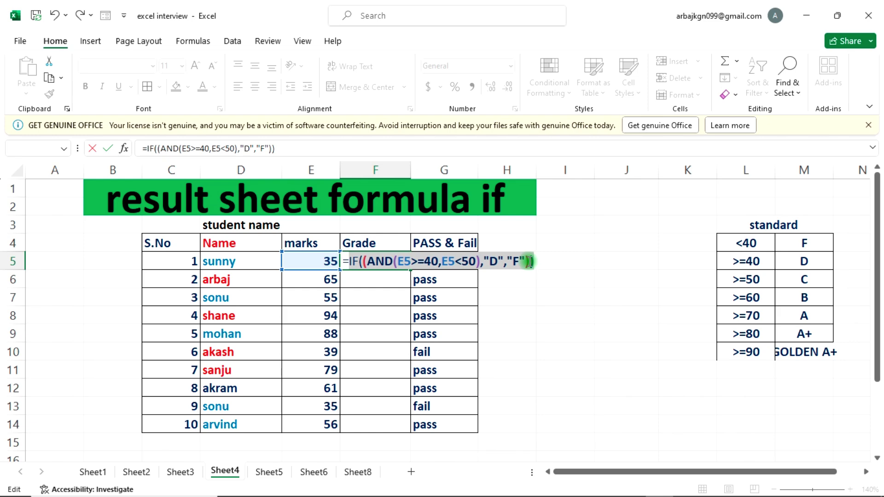
click(512, 265)
key(Return)
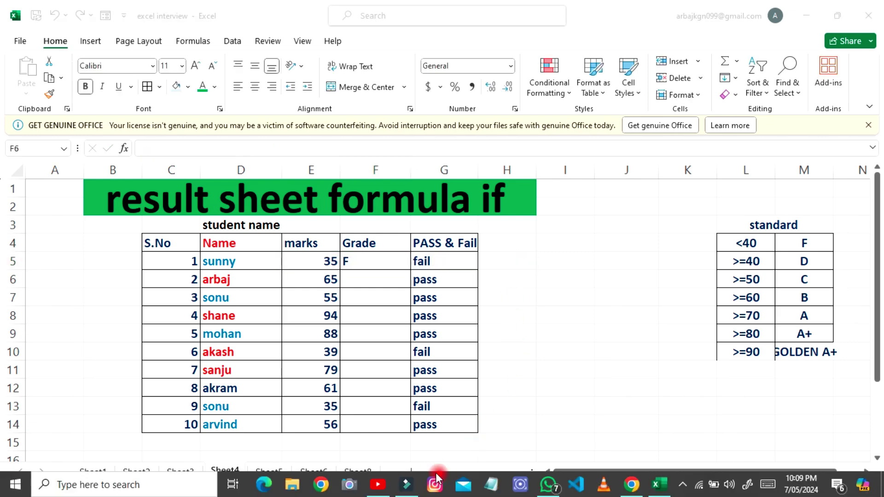
- Fill the grade formula from F5 down to F14 and set the second student's marks in E6 to 45
click(379, 264)
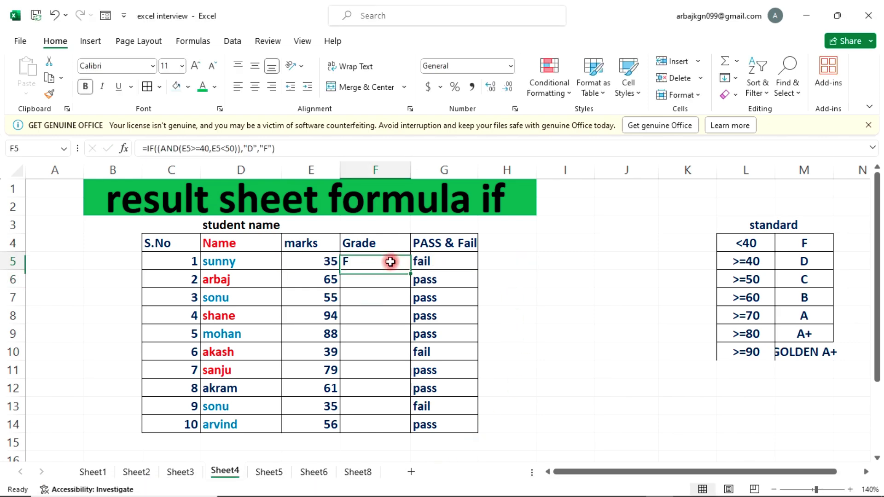
drag(410, 269, 404, 423)
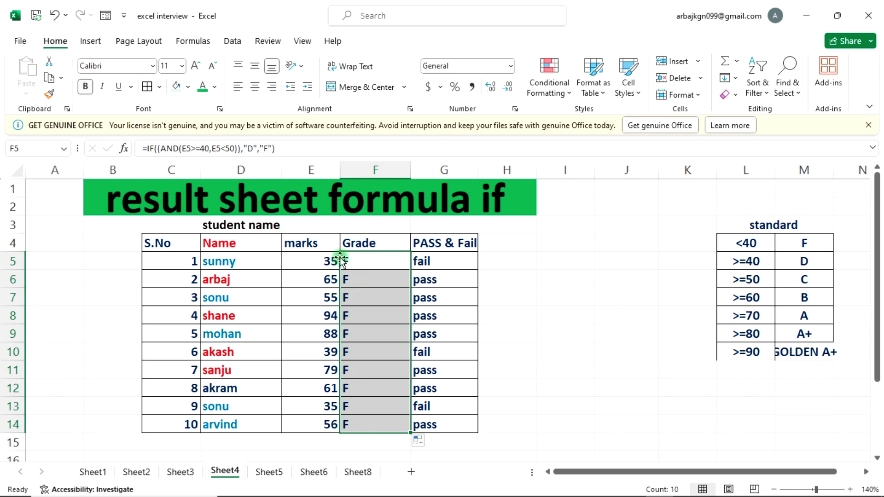
click(326, 280)
text(45)
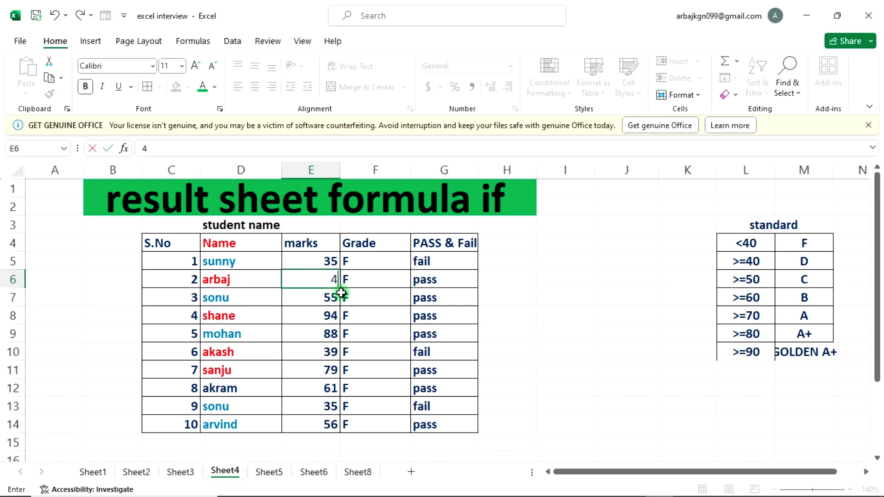
key(Return)
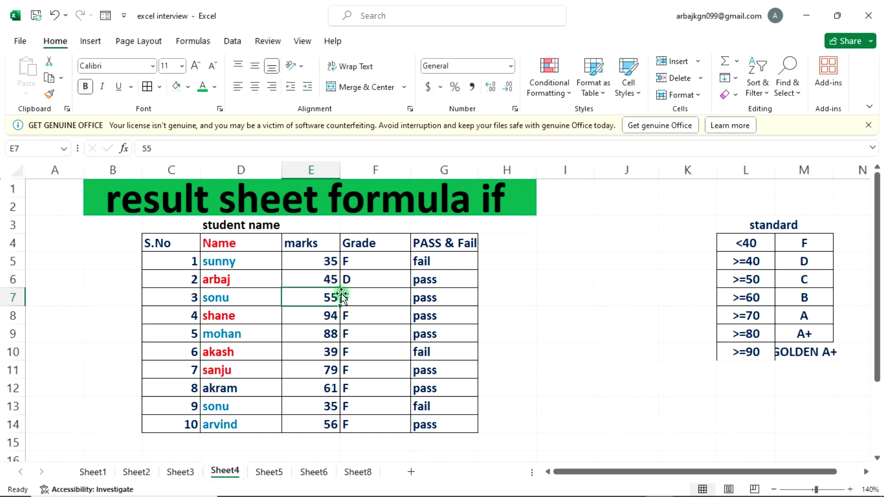
- Copy the test (AND(E5>=40,E5<50)) from the F5 formula and remove the formula's "F" result
click(376, 278)
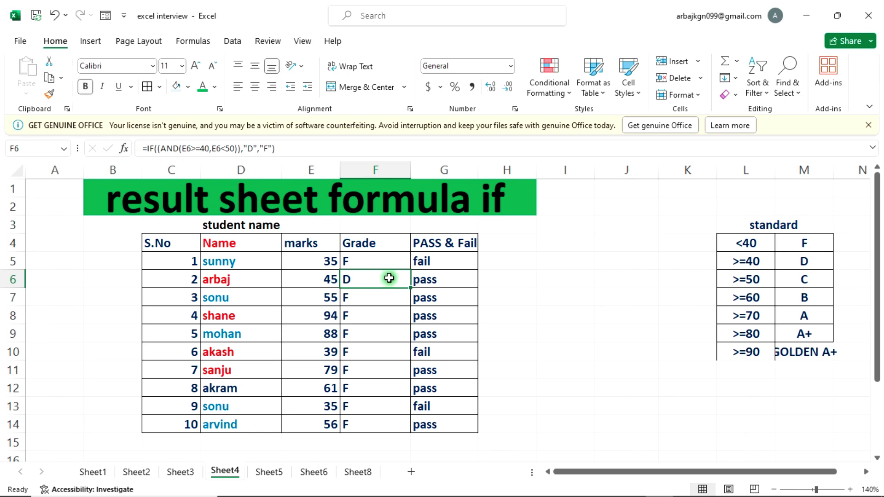
click(286, 150)
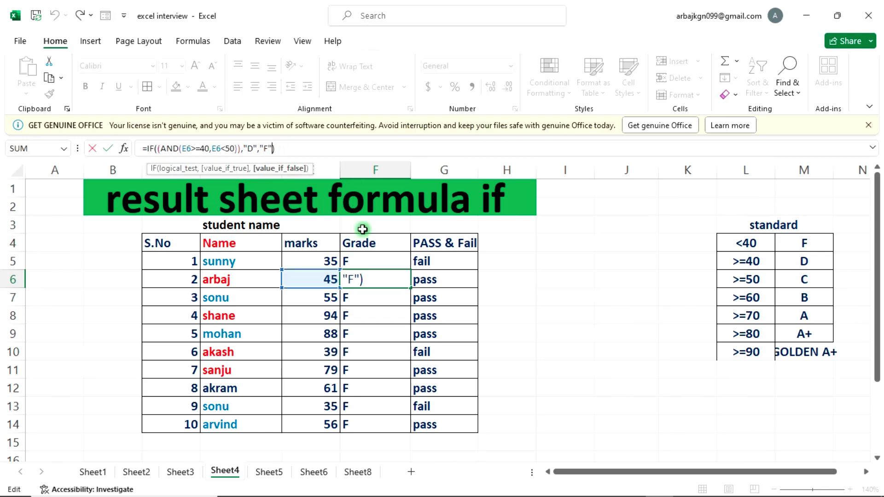
click(378, 260)
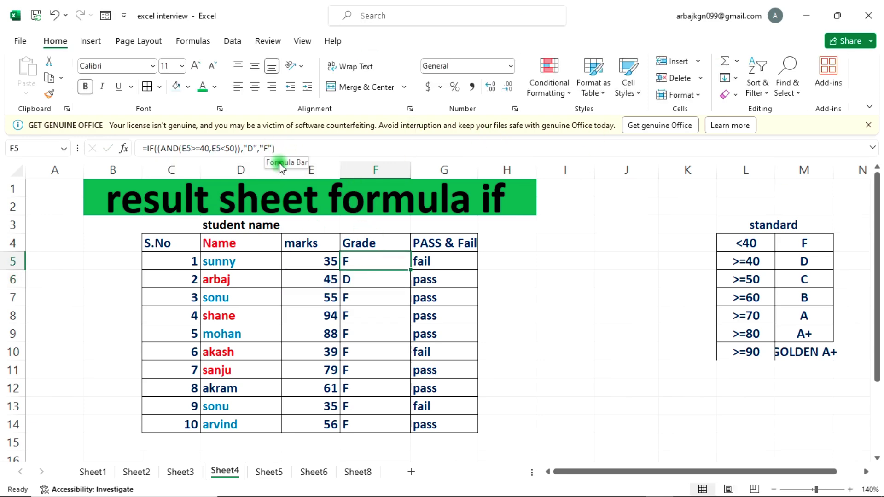
click(157, 148)
drag(157, 147, 240, 146)
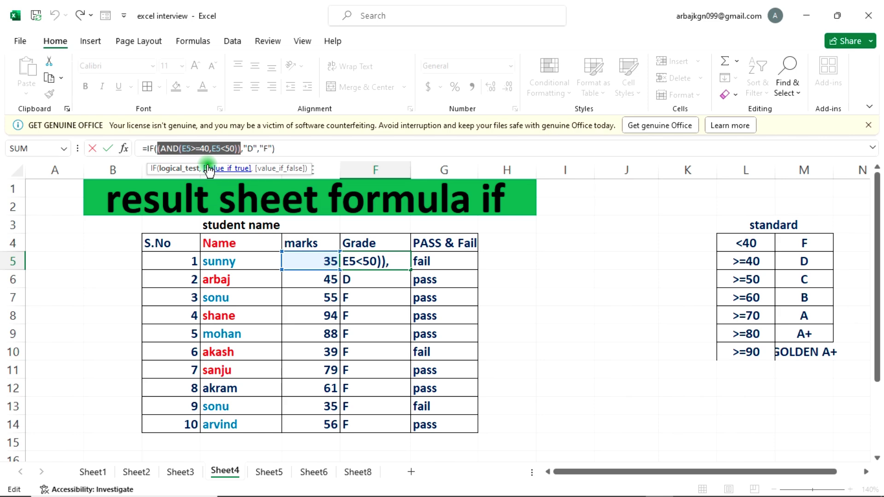
click(271, 169)
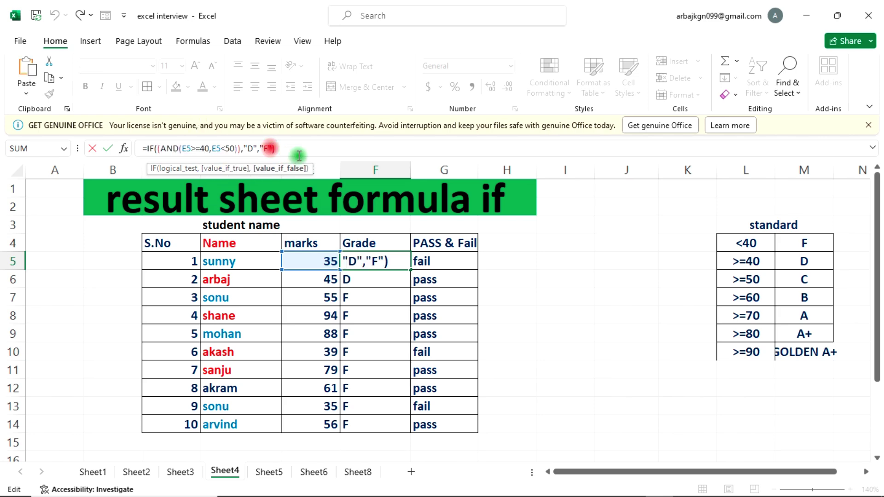
key(BackSpace)
key(BackSpace)
key(BackSpace)
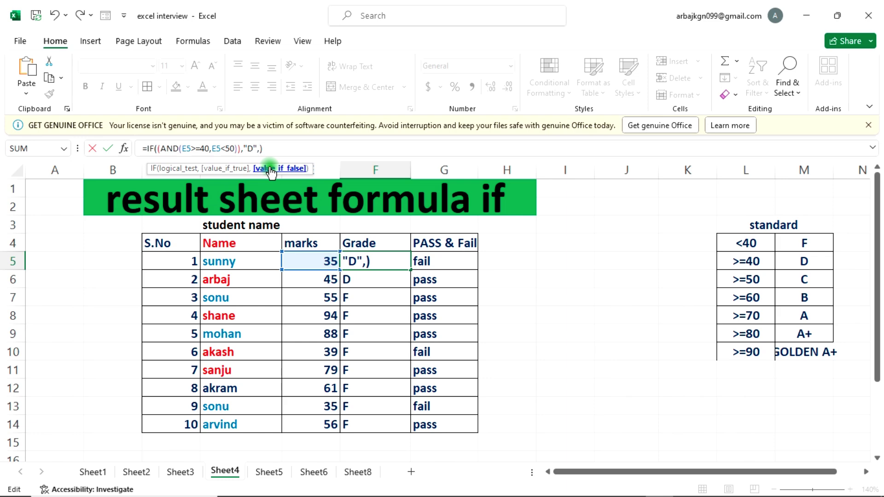
- Nest a second IF as the F5 formula's false value, using the copied AND test with results "C" and "F"
text(IF)
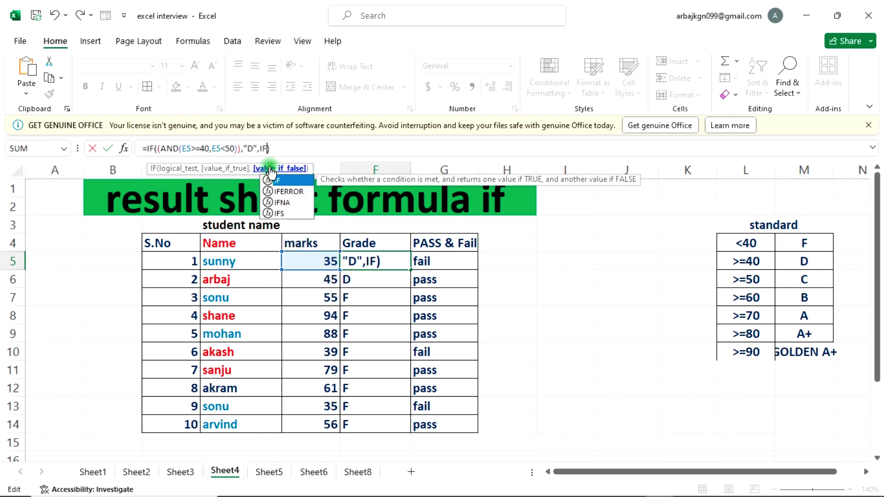
text(()
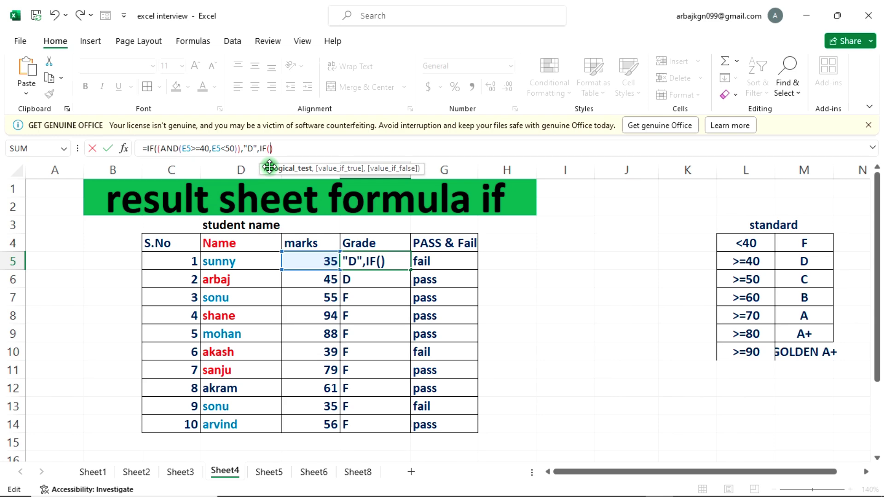
key(ctrl+v)
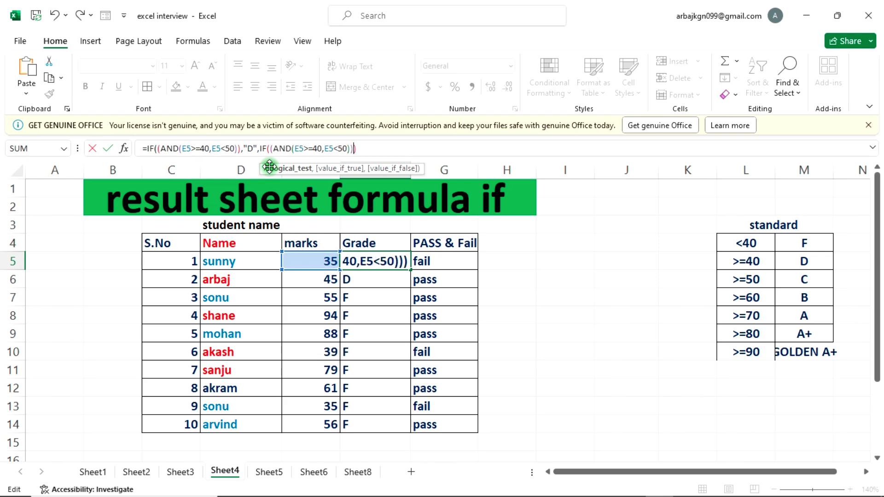
text(,")
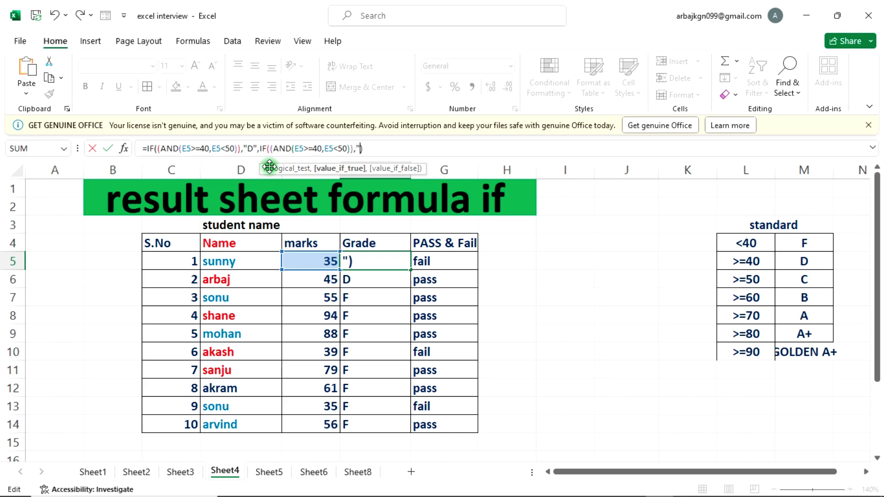
text(C","F")
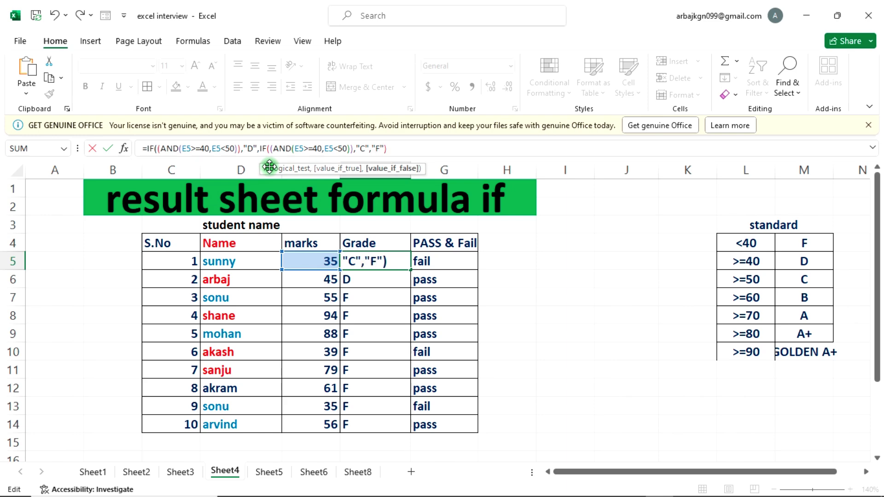
key(Right)
text())
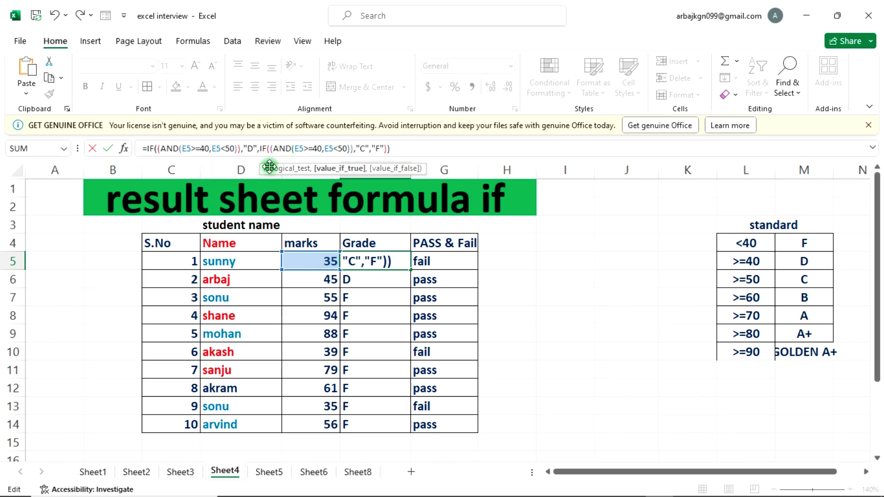
- Change the nested test in F5 to AND(E5>=50,E5<60) and enter the formula
key(Left)
key(Left)
key(Left)
key(Left)
key(Left)
key(Left)
key(Left)
key(Left)
key(Left)
key(Left)
key(Left)
key(Left)
key(Left)
key(BackSpace)
text(6)
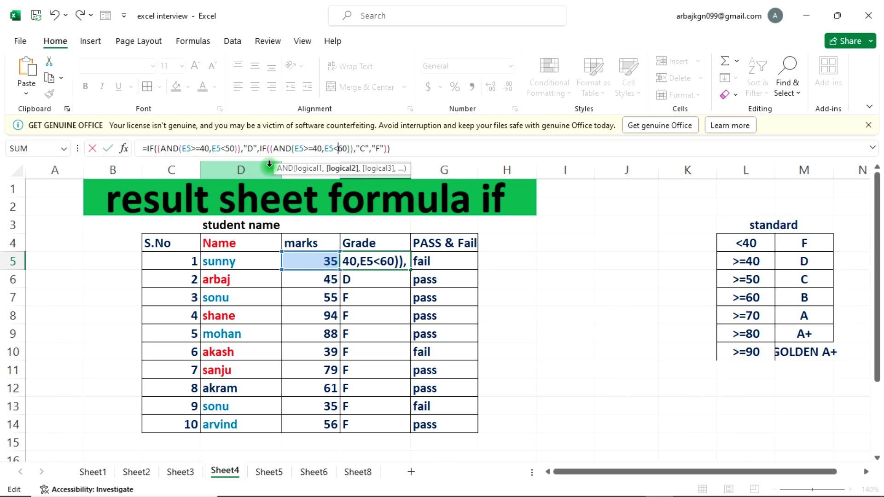
key(Left)
key(Left)
key(Left)
key(Left)
key(Left)
key(Left)
key(BackSpace)
text(5)
key(Return)
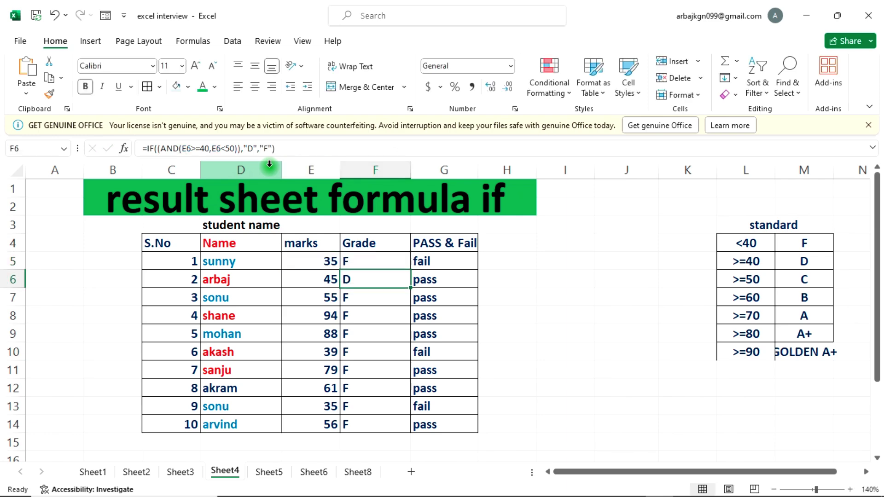
- Fill the nested grade formula from F5 down to F8 and check the formula for the third student in F7
click(399, 259)
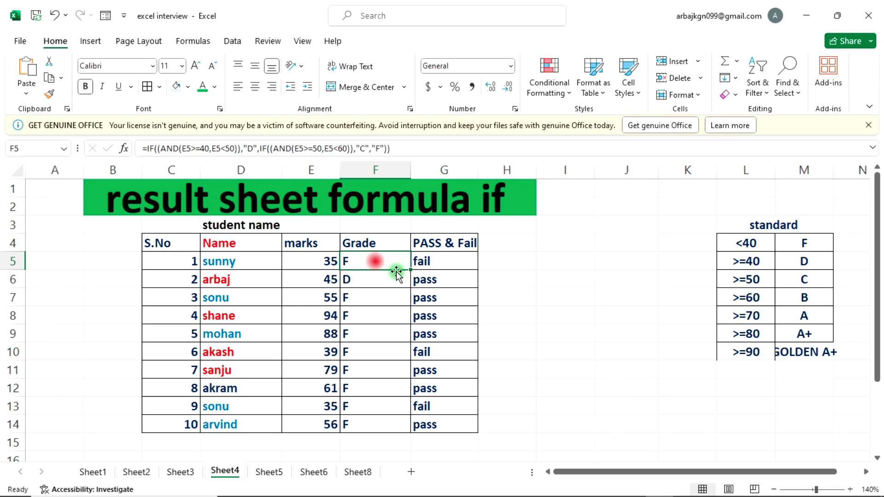
drag(412, 271, 409, 322)
click(330, 300)
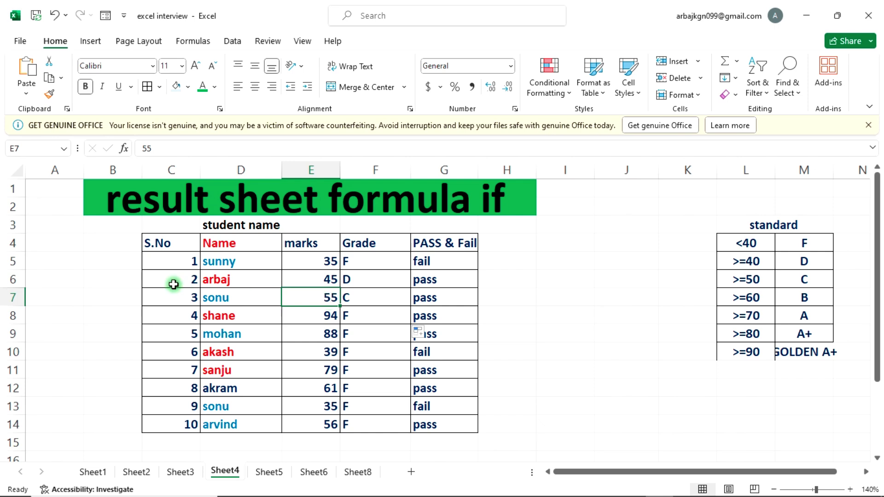
click(361, 300)
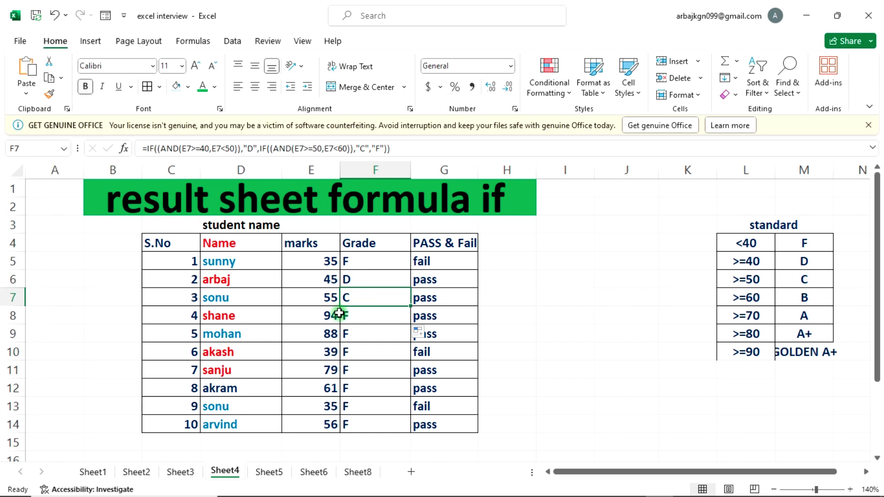
- Replace the "F" result in the F7 formula with a third nested IF using test (AND(E5>=40,E5<50)) and results "B" and "F"
click(383, 147)
key(BackSpace)
key(BackSpace)
key(BackSpace)
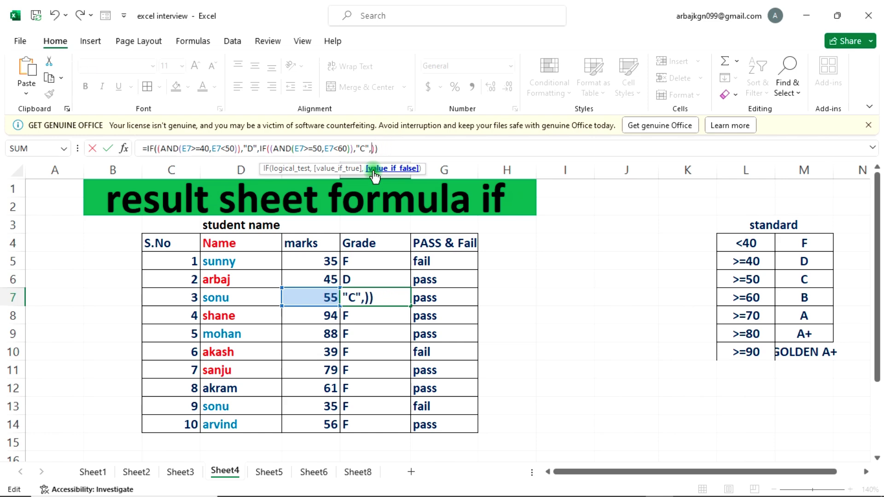
text(IF)
double_click(382, 180)
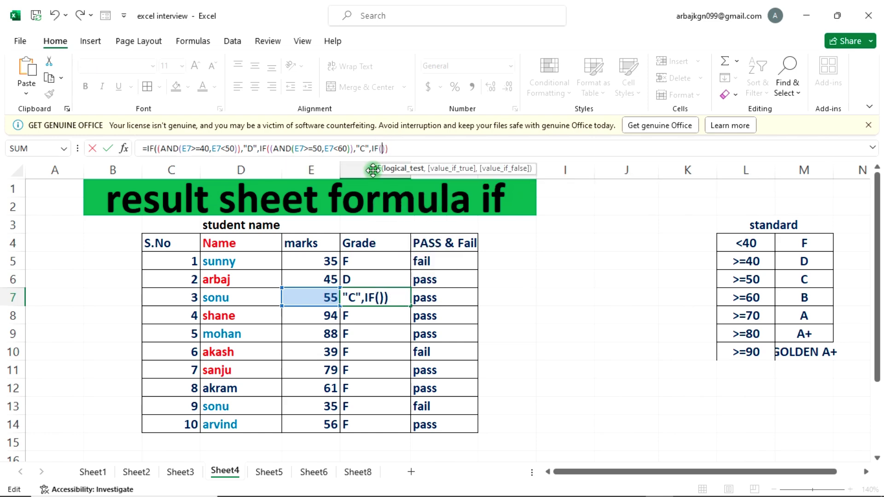
text((AND(E5>=40,E5<50)))
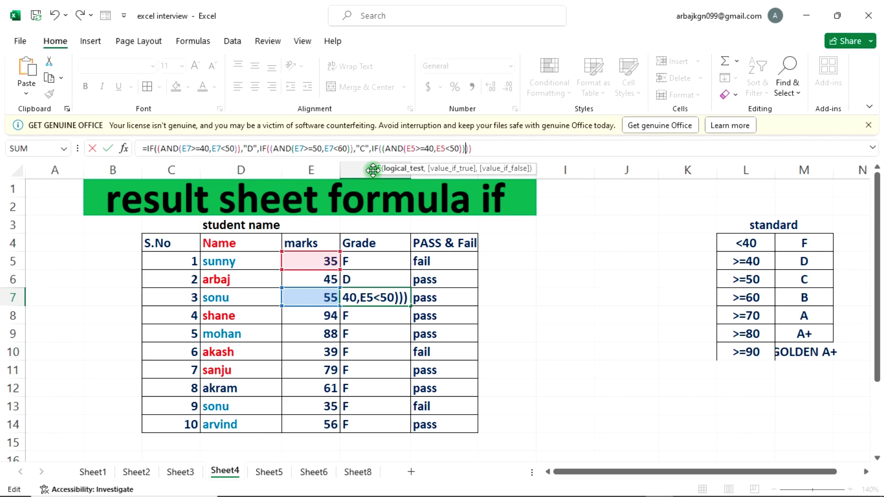
text(,")
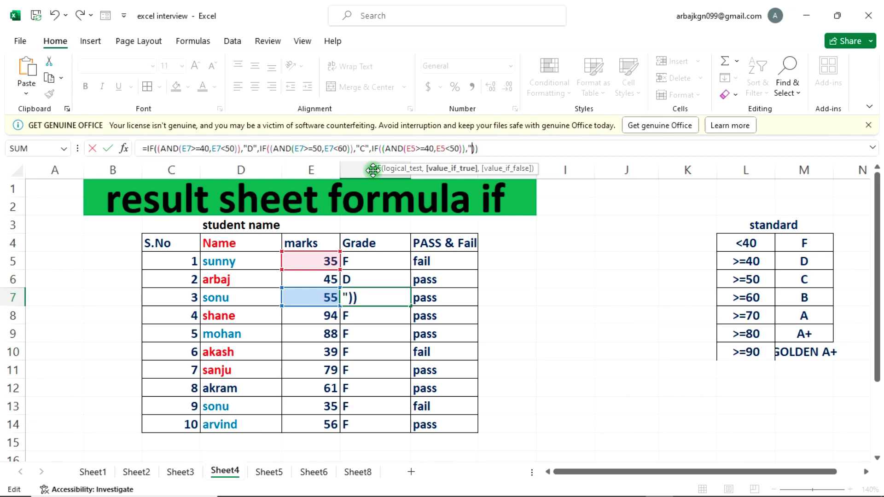
text(B","F")
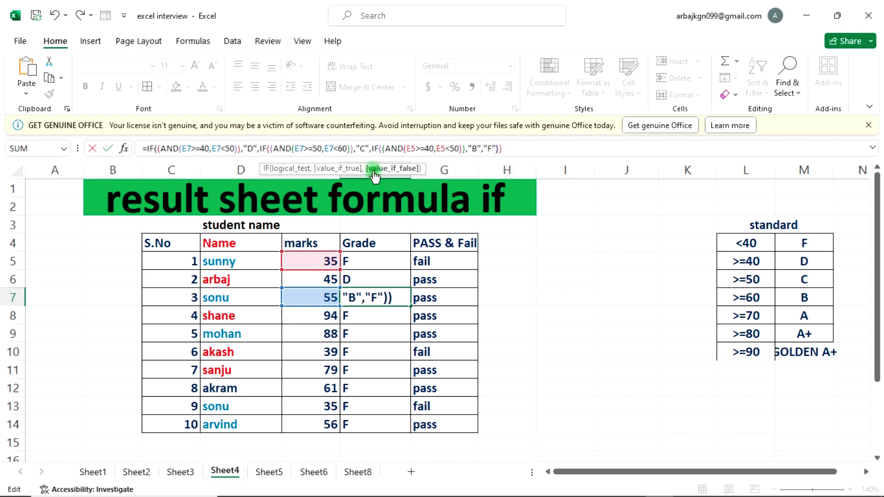
text())
- Change the third nested test in the F7 formula to AND(E5>=60,E5<70) and enter the formula
key(Left)
key(Left)
key(Left)
key(Left)
key(Left)
key(Left)
key(Left)
key(Left)
key(Left)
key(Left)
key(Left)
key(Left)
key(Left)
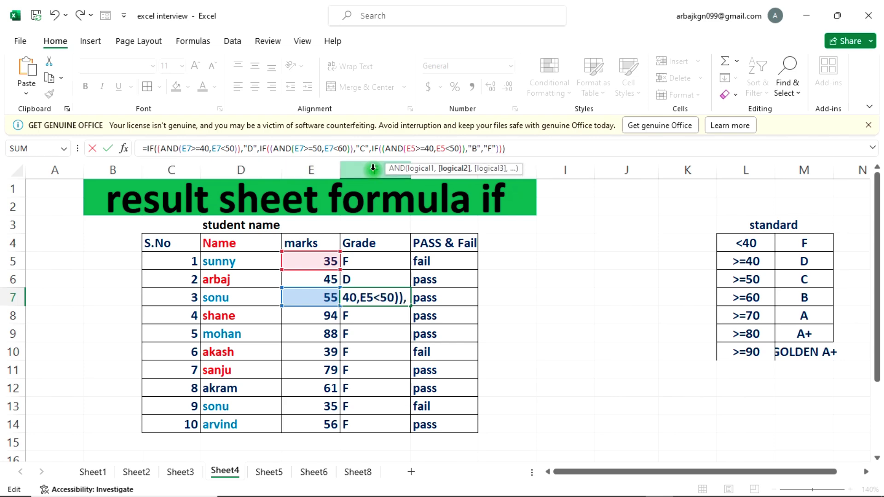
key(BackSpace)
text(7)
key(Left)
key(Left)
key(Left)
key(Left)
key(Left)
key(Left)
key(Left)
key(Left)
key(Left)
key(Left)
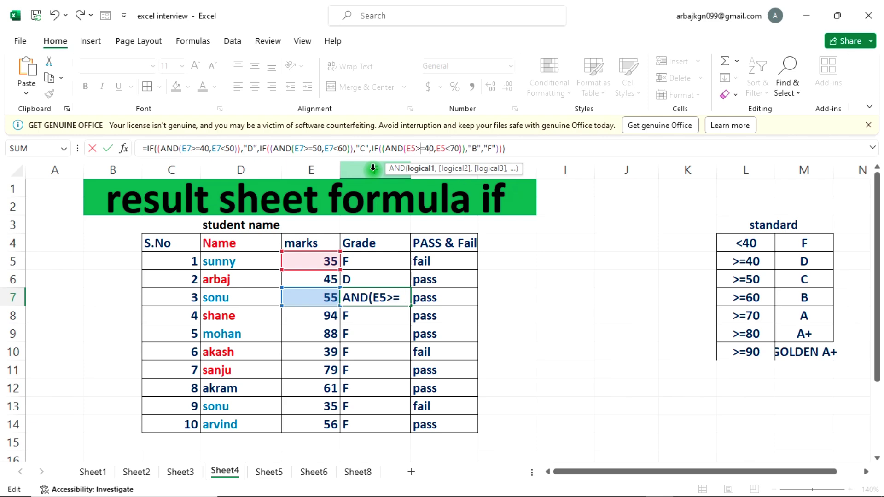
key(Right)
key(Right)
key(BackSpace)
text(6)
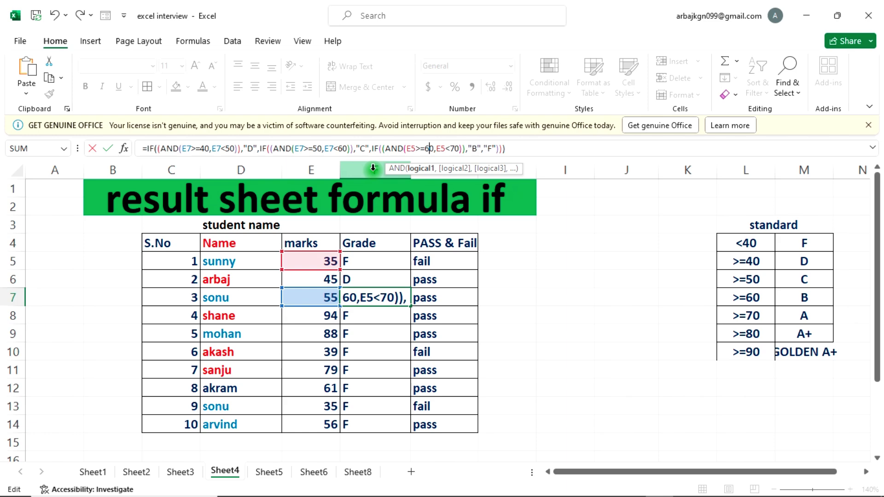
key(Return)
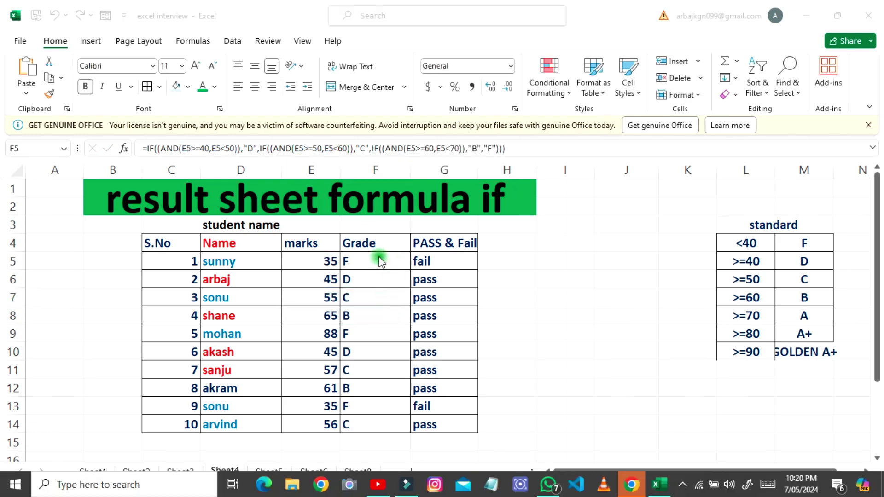
- Replace the "F" result in the F5 formula with a fourth nested IF using test (AND(E5>=40,E5<50)) and results "A" and "F"
click(380, 261)
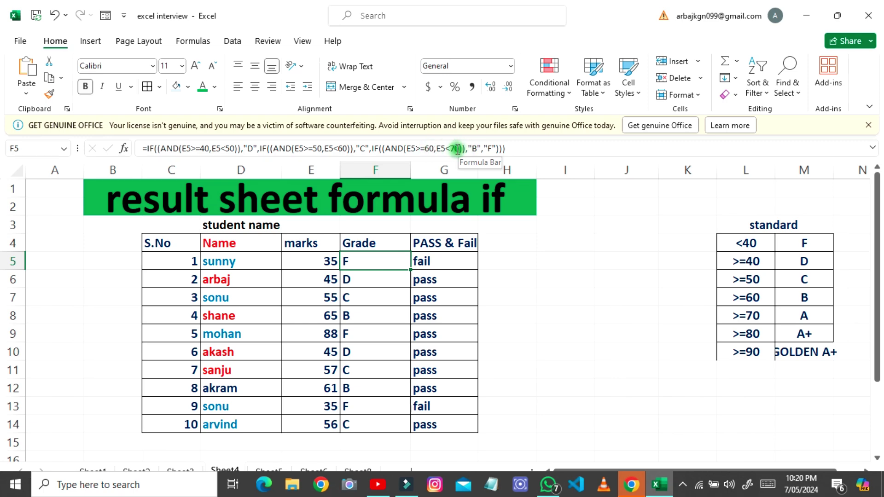
click(494, 146)
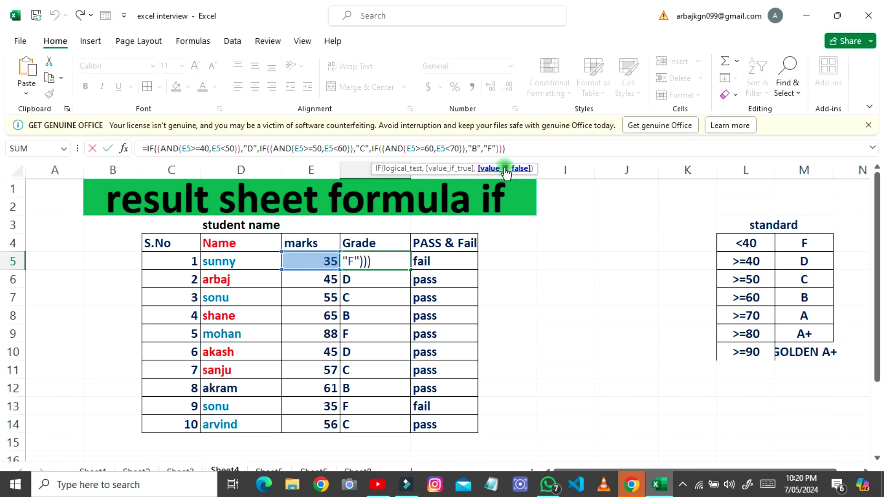
key(BackSpace)
key(BackSpace)
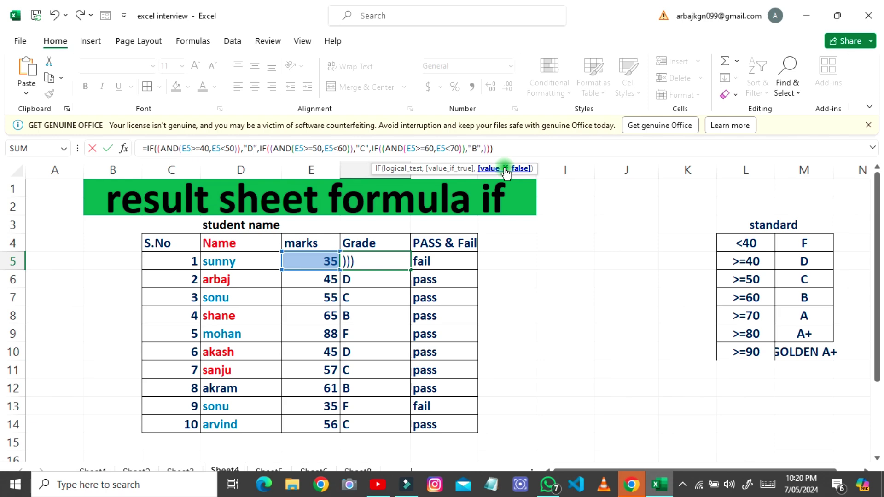
text(IF)
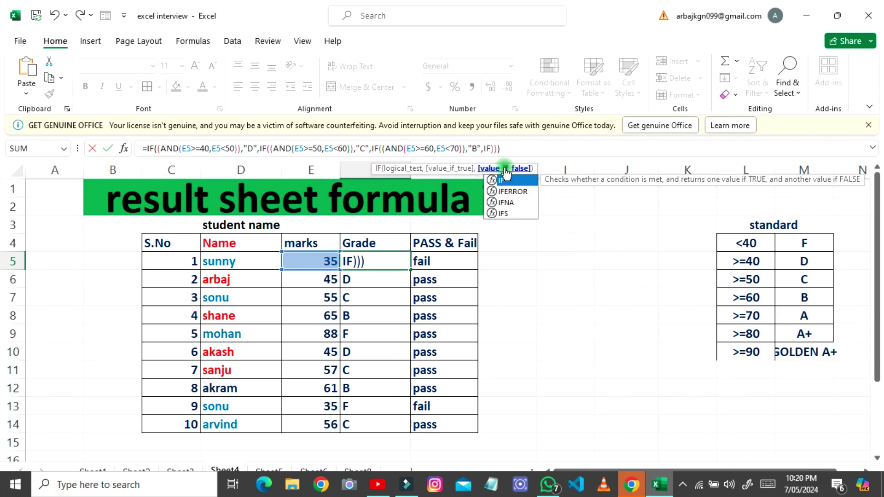
text((()
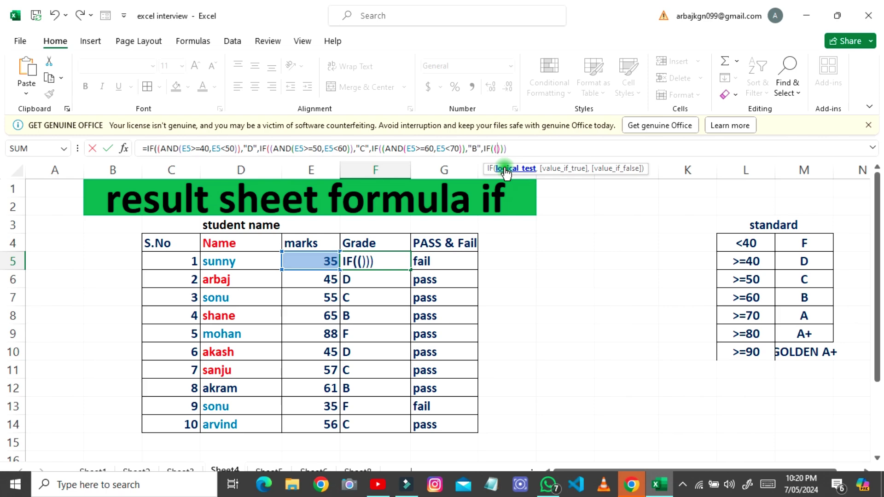
text(AND(E5>=40,E5<50)))
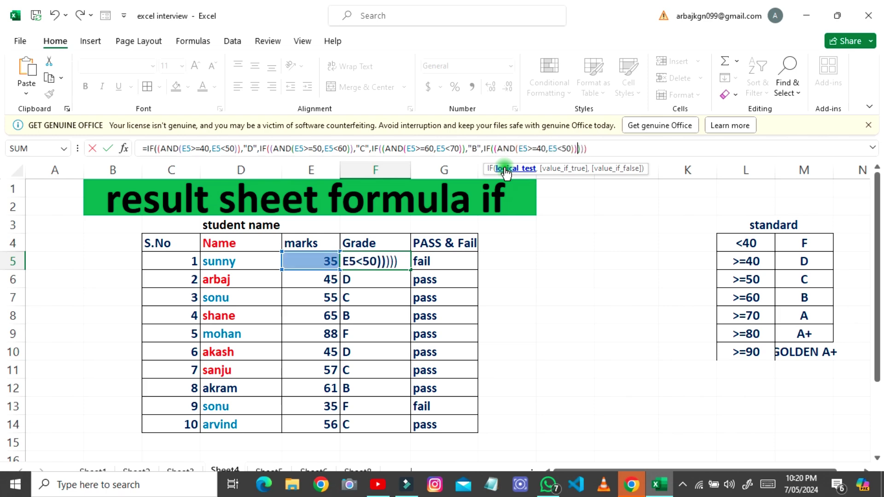
text(,)
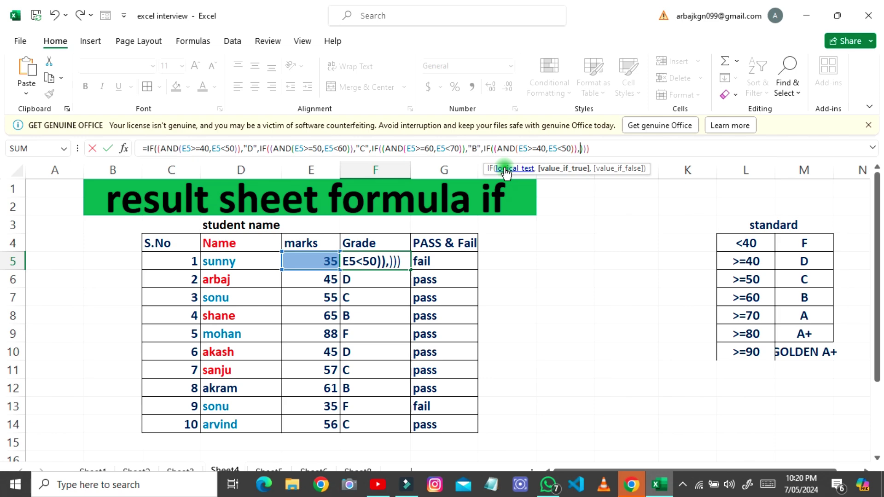
text("A")
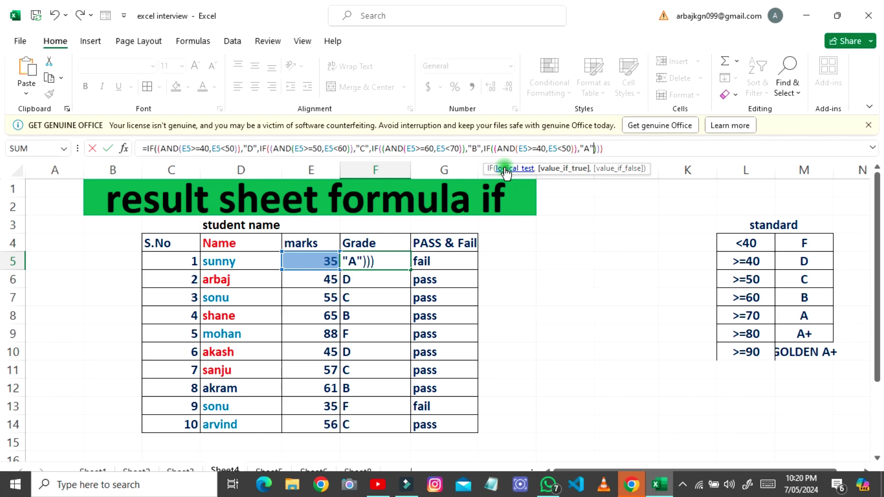
text(,"F")
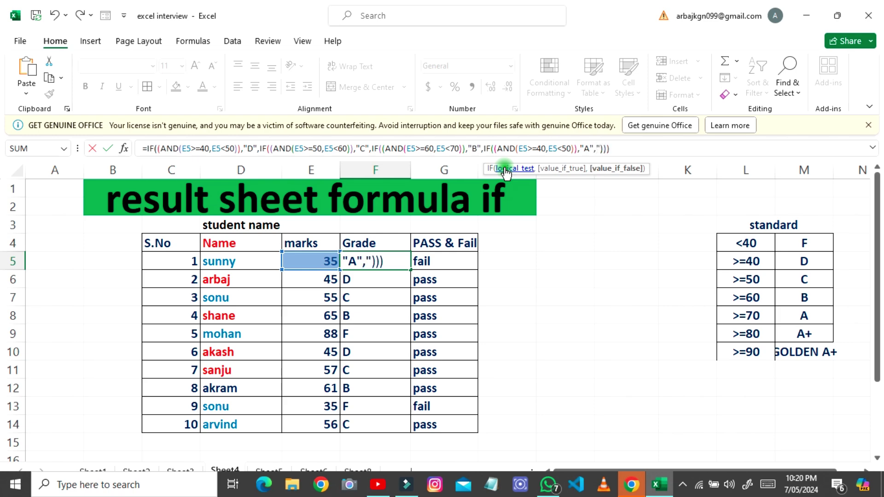
text("))
- Change the fourth nested test in F5 to AND(E5>=70,E5<80) and enter the formula
key(Left)
key(Left)
key(Left)
key(Left)
key(Left)
key(Left)
key(Left)
key(Left)
key(Left)
key(Left)
key(Left)
key(Left)
key(Left)
key(Left)
key(Left)
key(Left)
key(Left)
key(Left)
key(Left)
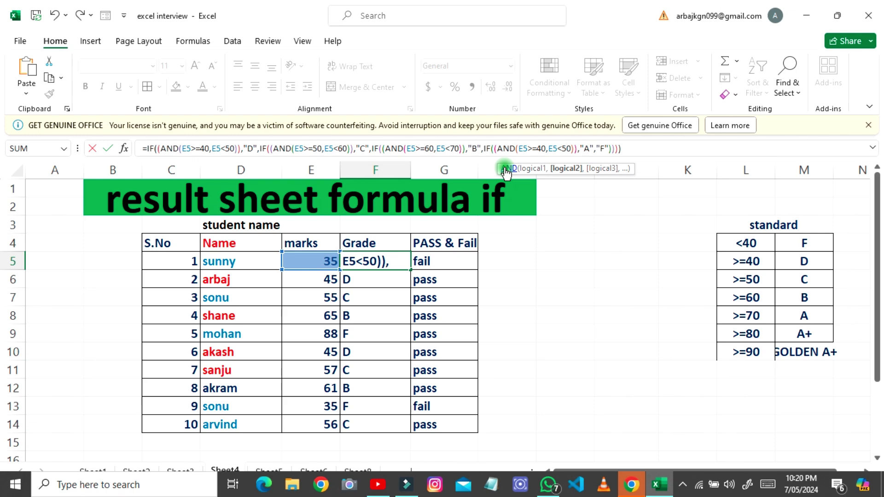
key(BackSpace)
text(8)
key(Left)
key(Left)
key(Left)
key(BackSpace)
text(7)
key(Return)
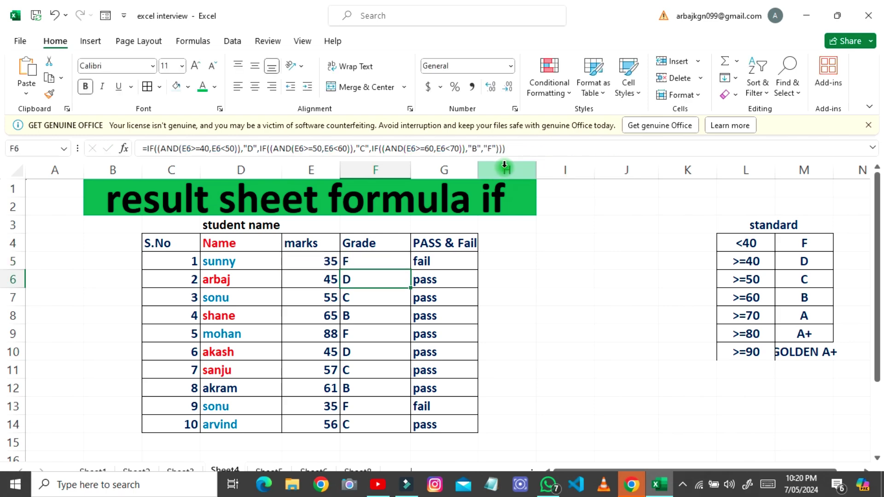
- Fill the grade formula from F5 down to F14 and set the fifth student's marks in E9 to 75
click(387, 259)
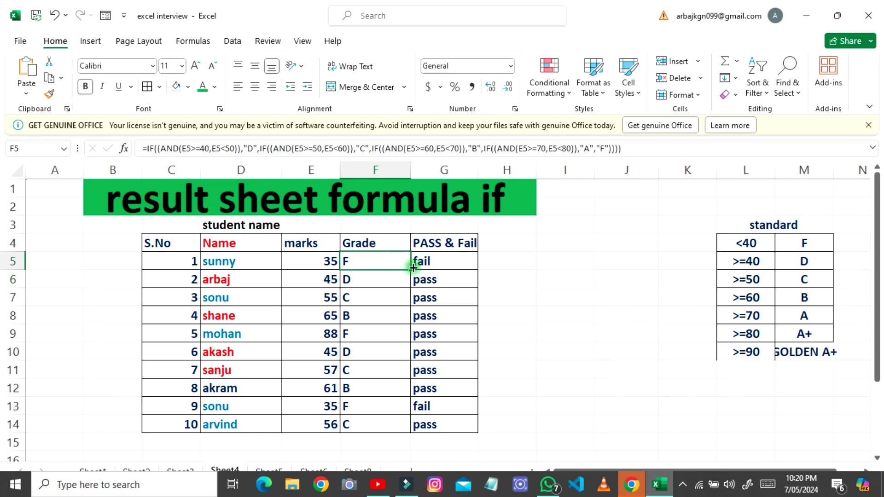
drag(410, 269, 413, 433)
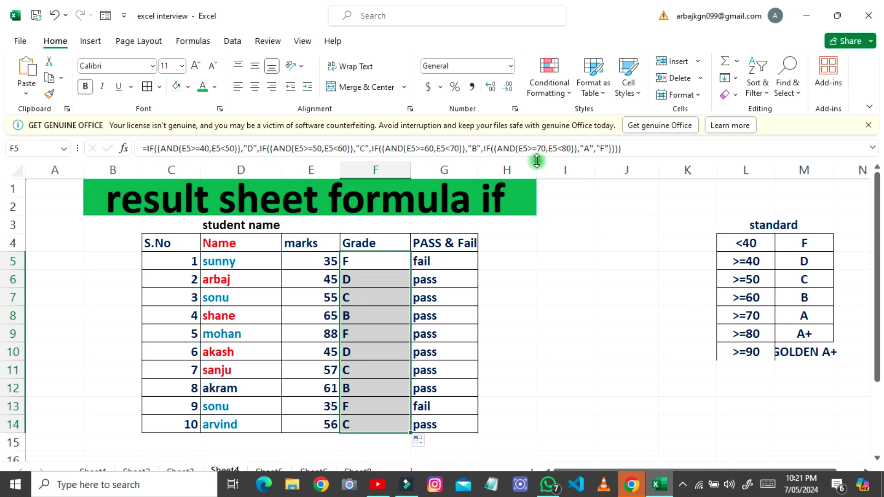
click(333, 330)
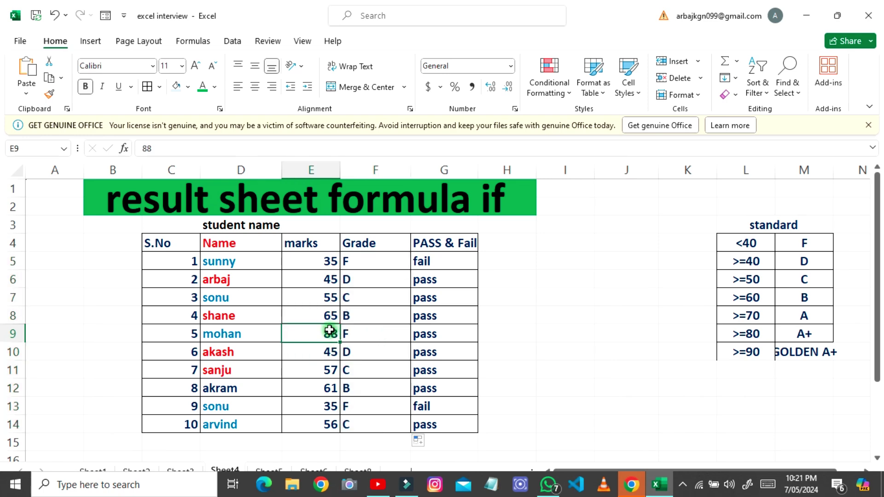
text(75)
key(Return)
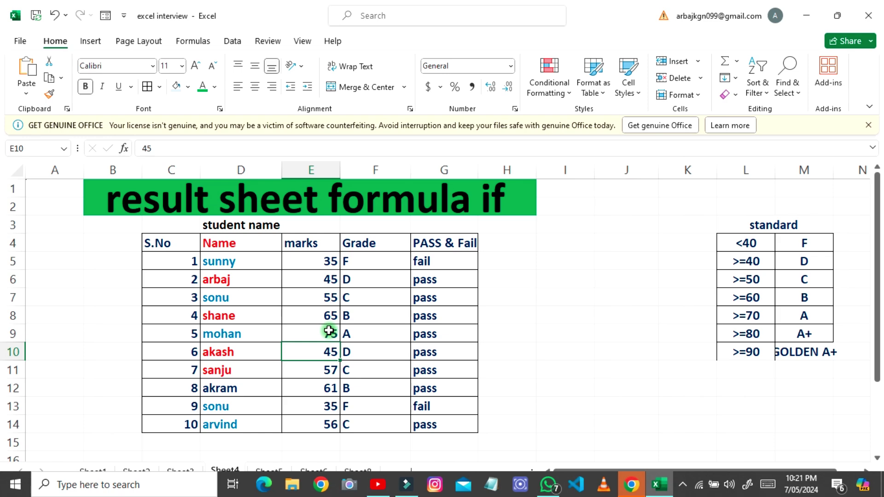
- Replace the "F" result in the F5 formula with a fifth nested IF using test (AND(E5>=40,E5<50)) and results "A+" and "F"
click(373, 333)
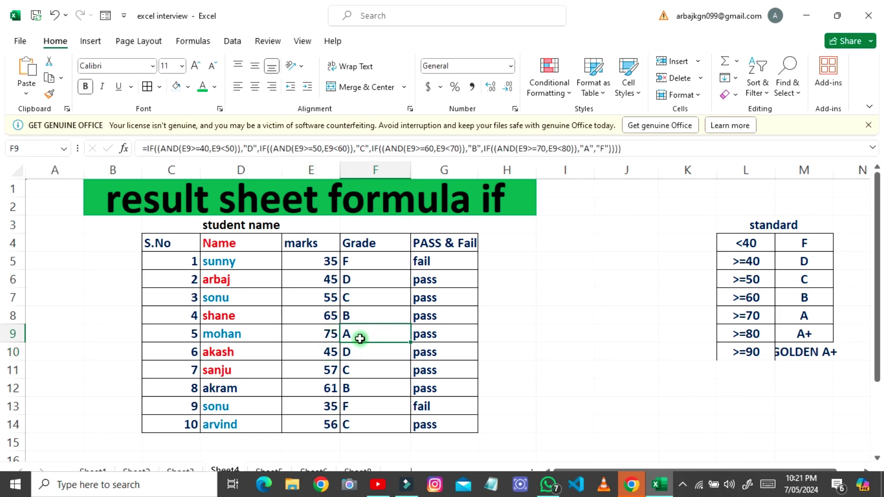
click(609, 146)
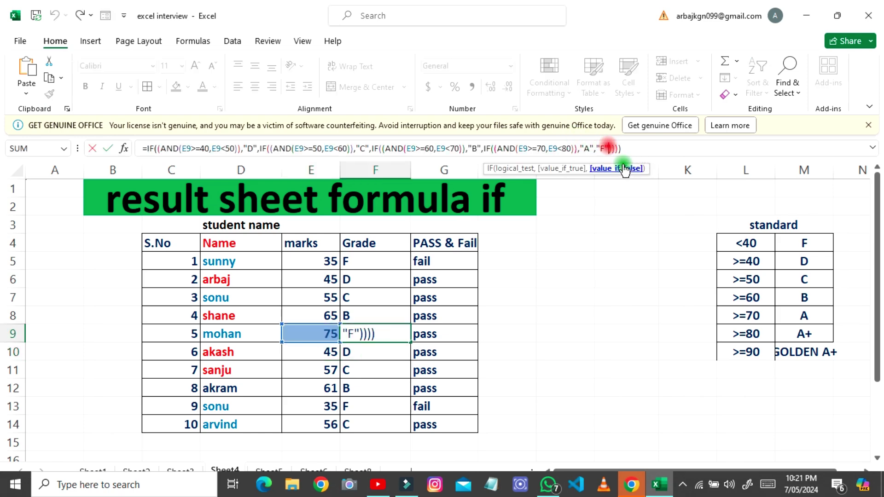
key(BackSpace)
key(BackSpace)
key(BackSpace)
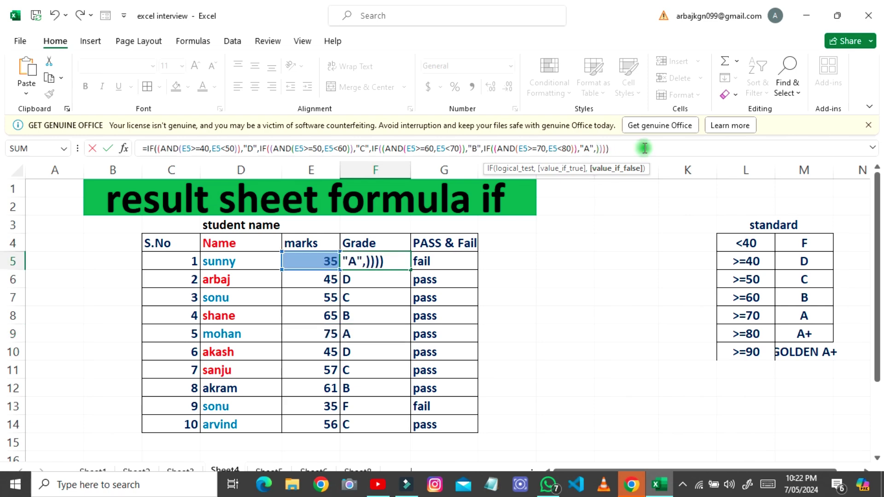
text(IF()
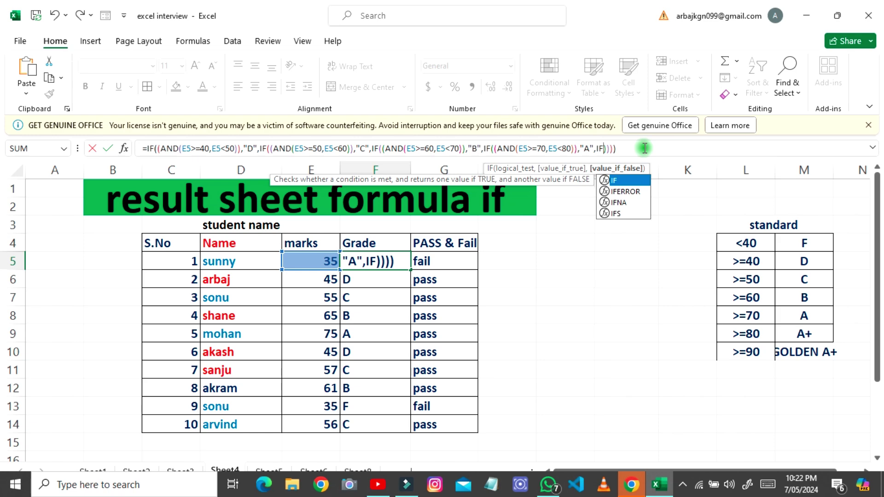
text(()
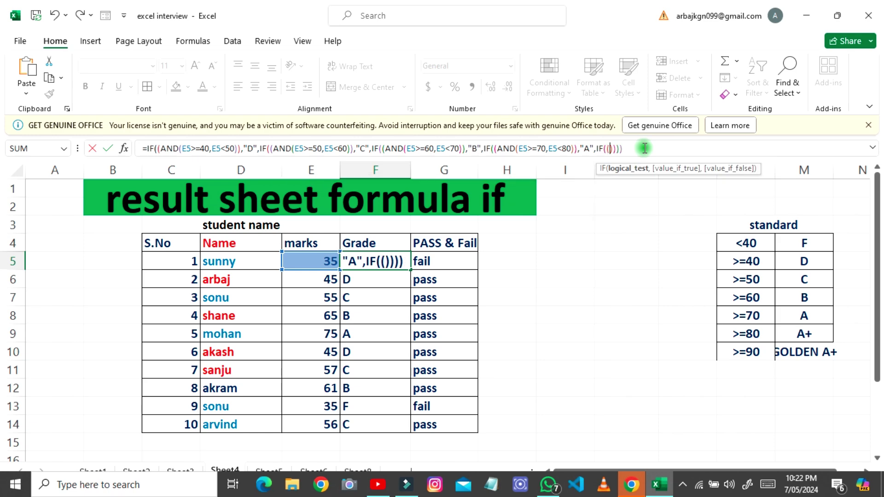
text(AND(E5>=40,E5<50))
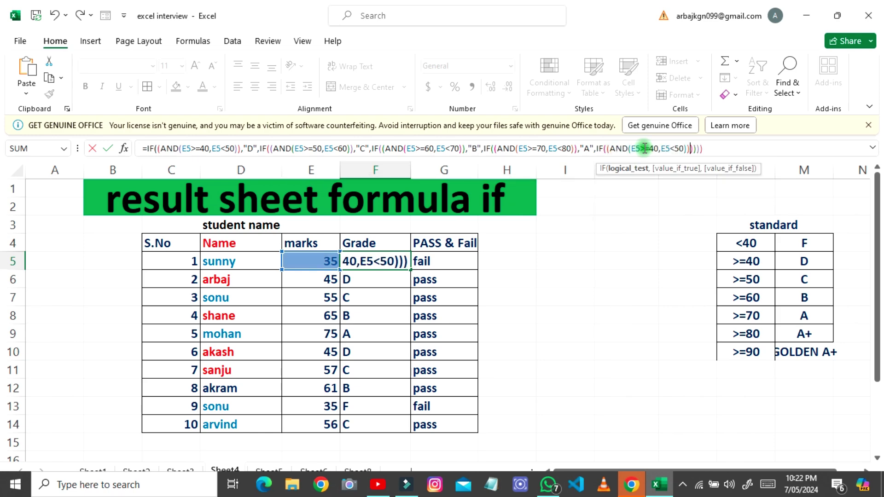
text(,"A)
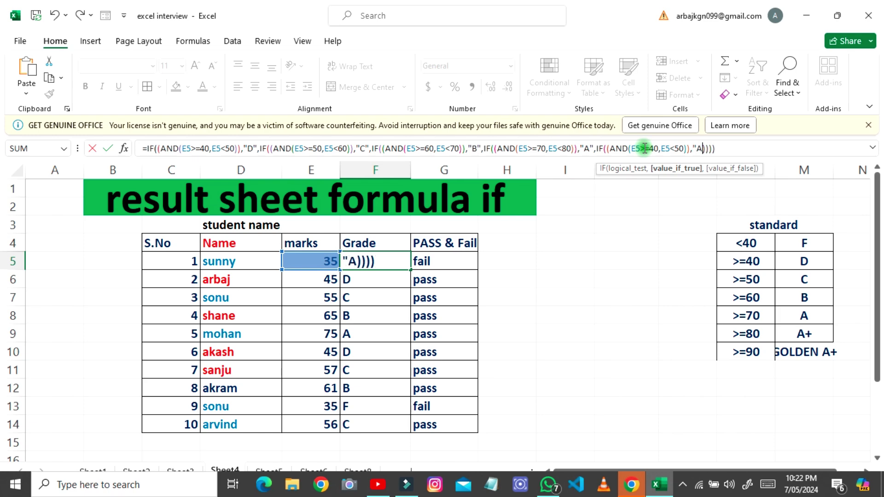
text(+)
text(",")
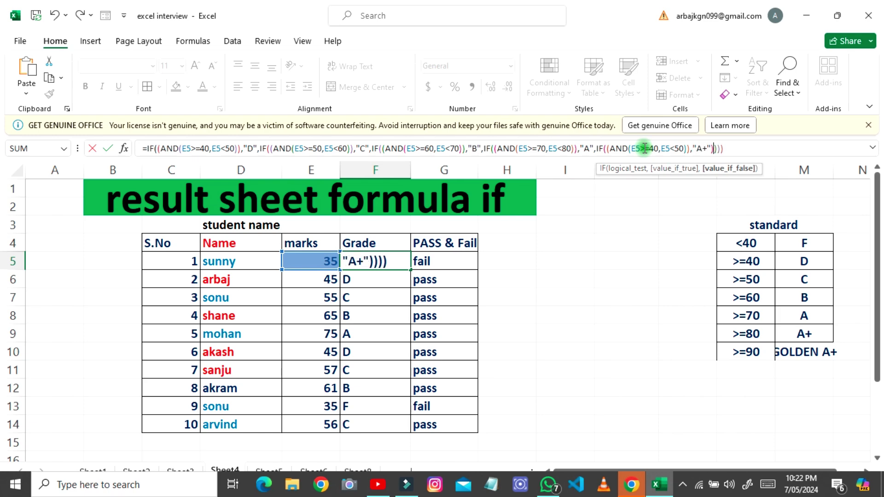
text(F")
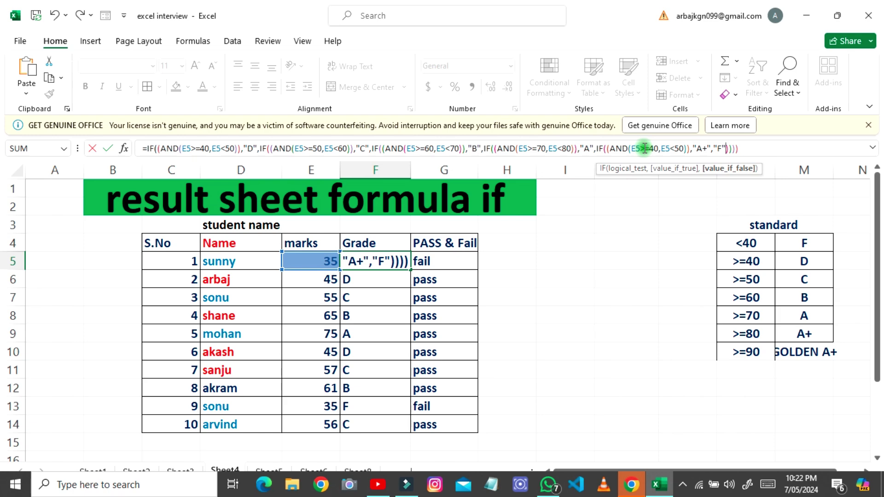
text())
- Change the fifth nested test in the F5 formula to AND(E5>=80,E5<90), balance its closing parentheses and enter the formula
key(Left)
key(Left)
key(Left)
key(Left)
key(Left)
key(Left)
key(Left)
key(Left)
key(Left)
key(Left)
key(Left)
key(Left)
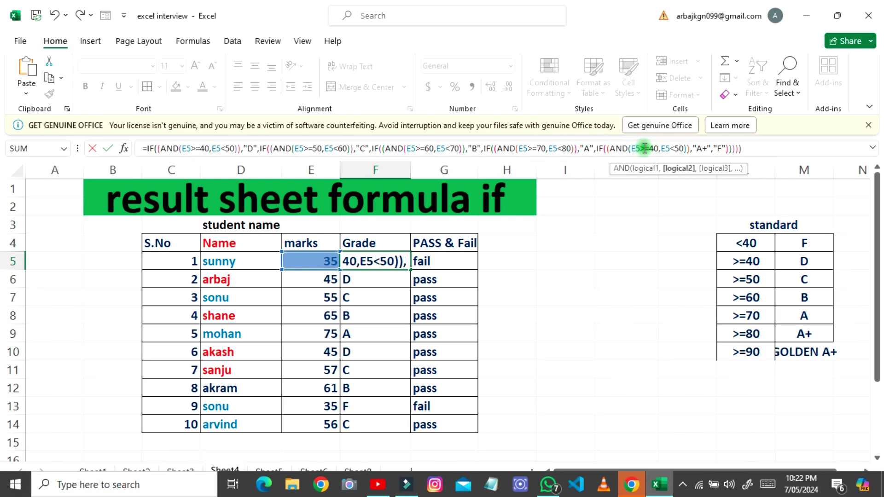
key(BackSpace)
text(9)
key(Left)
key(Left)
key(Left)
key(Left)
key(Left)
key(BackSpace)
text(8)
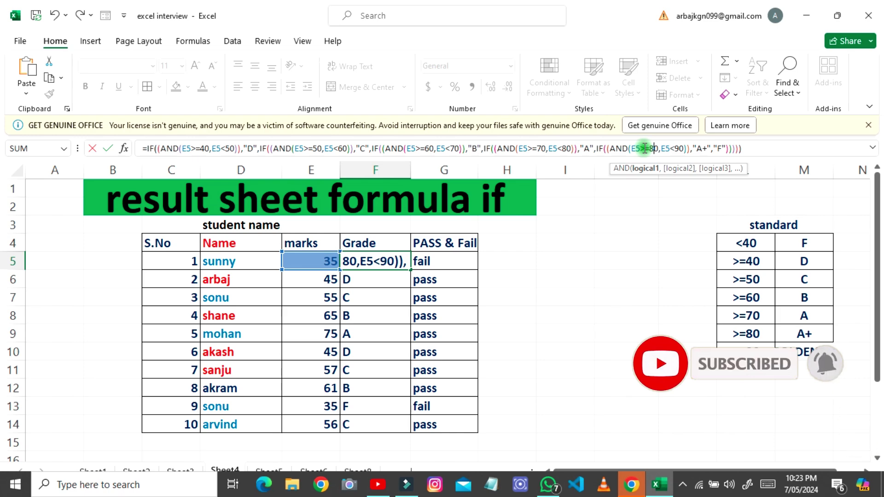
key(Return)
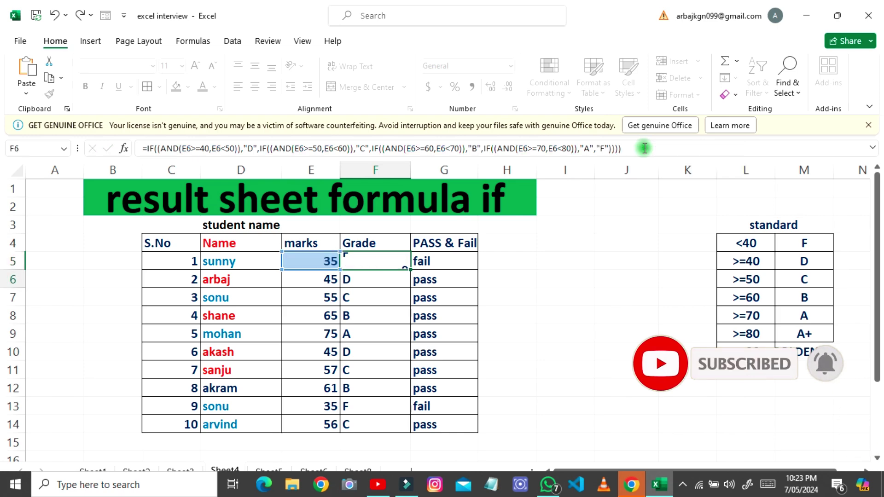
- Fill the grade formula from F5 down to F14 and set the marks in E10 to 87 and in E12 to 88
click(360, 257)
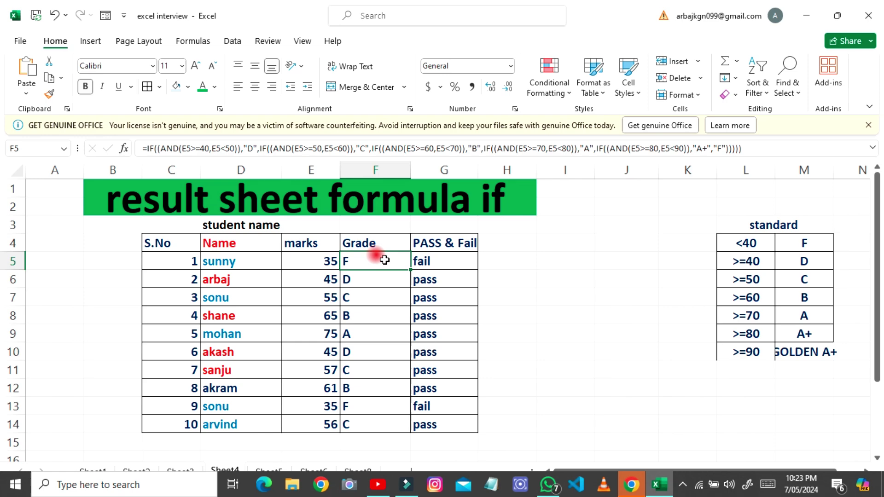
drag(409, 270, 407, 428)
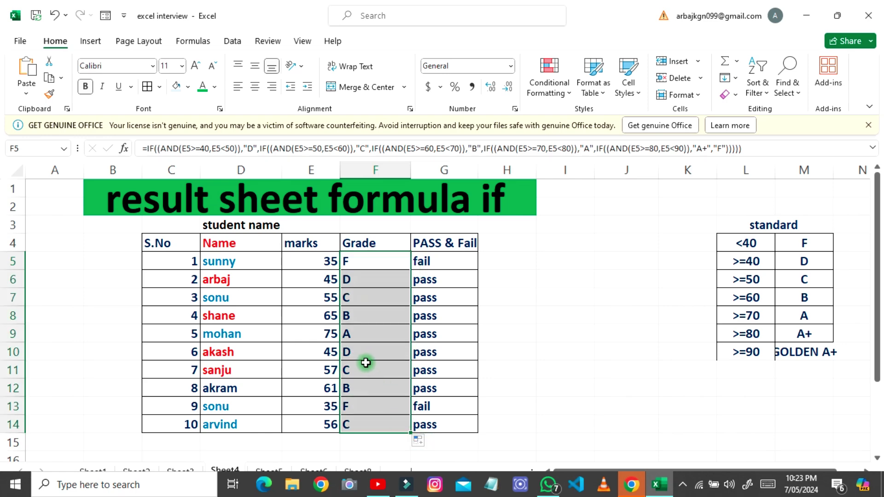
click(334, 355)
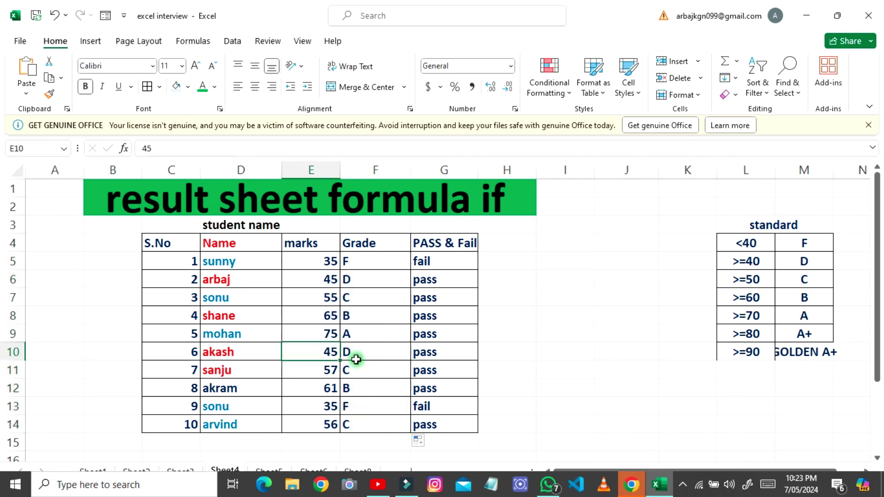
text(87)
key(Return)
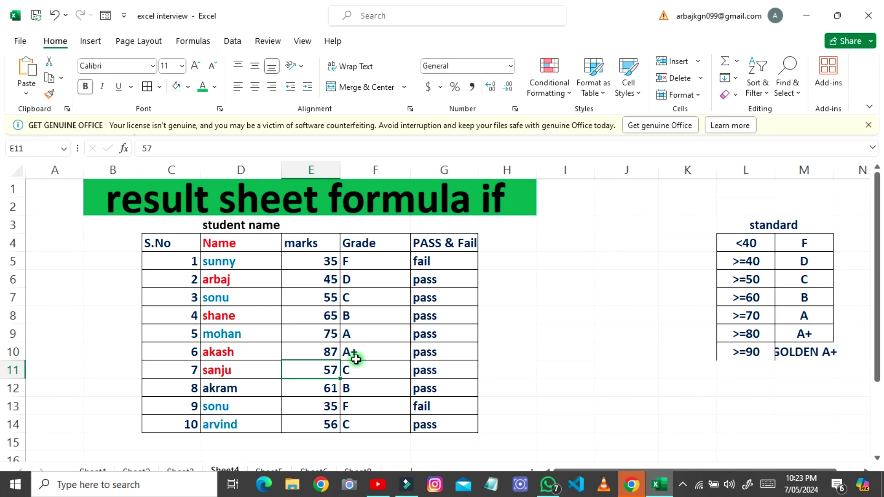
click(328, 388)
text(88)
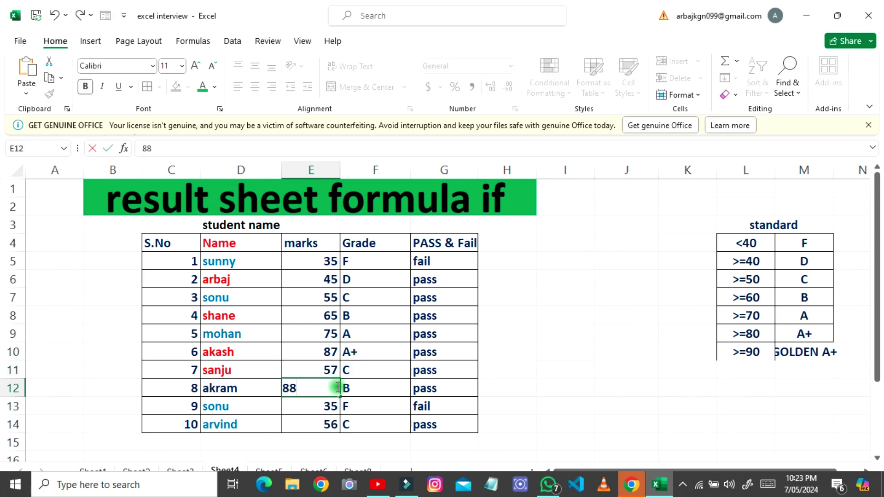
key(Return)
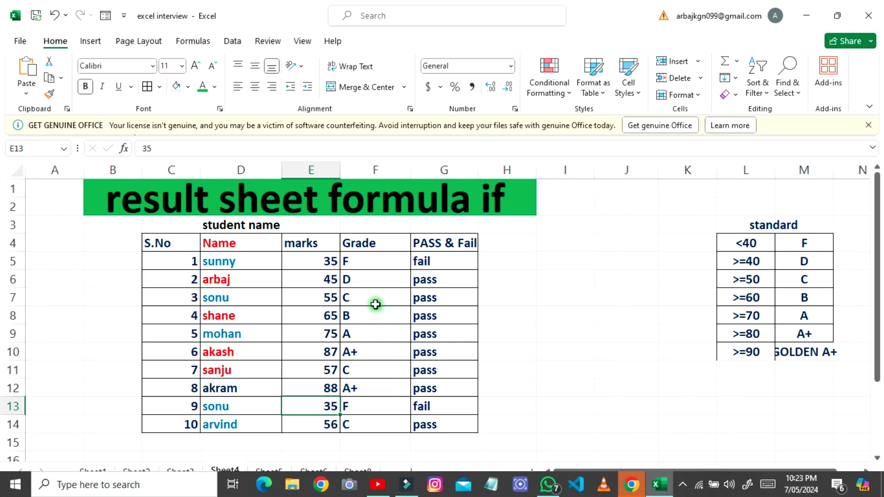
- Replace the "F" result in the F5 formula with a sixth nested IF using test (AND(E5>=40,E5<50)) and results "GOLDEN A+" and "F"
click(379, 261)
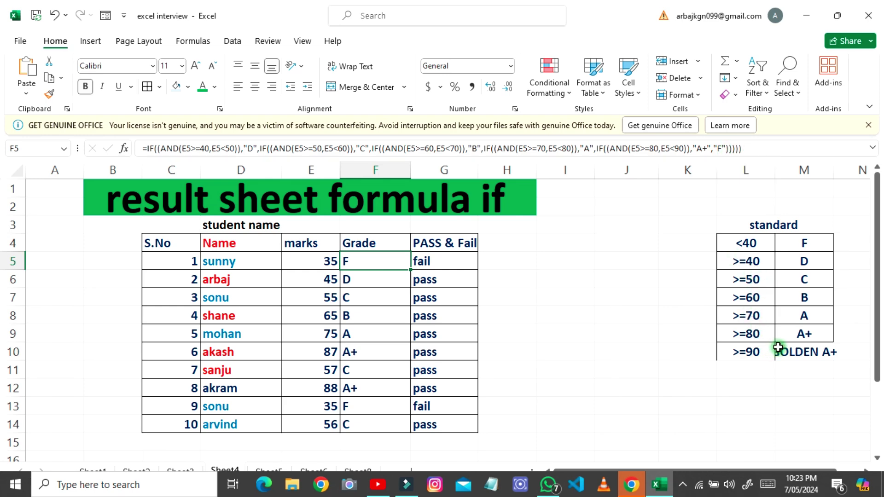
click(727, 148)
key(BackSpace)
key(BackSpace)
key(BackSpace)
text(IF)
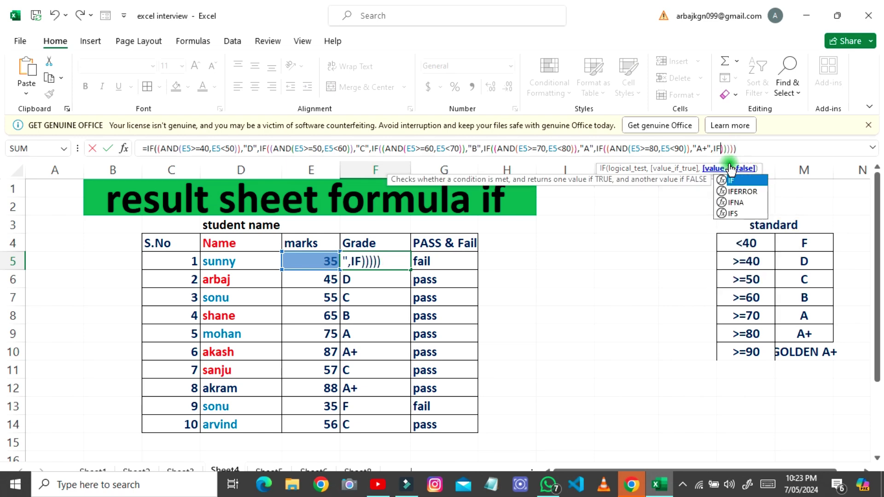
text((()
text(AND(E5>=40,E5<50))
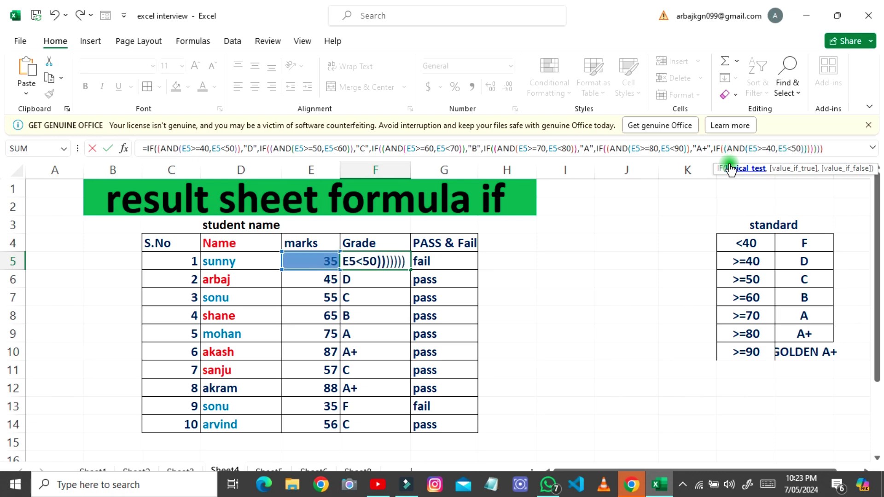
text(,")
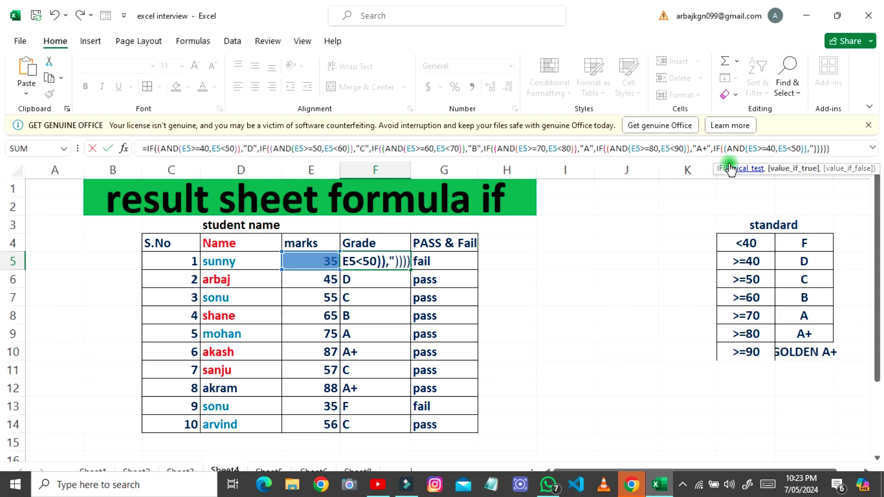
text(GOLDEN A)
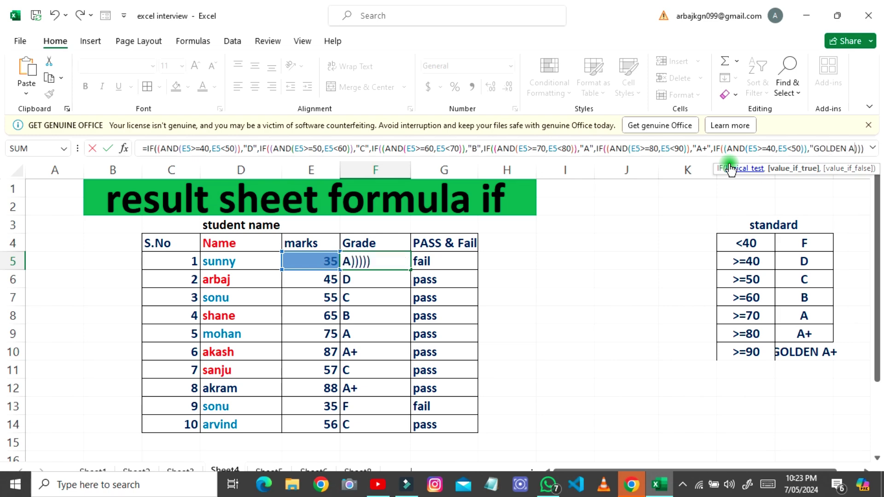
text(+",)
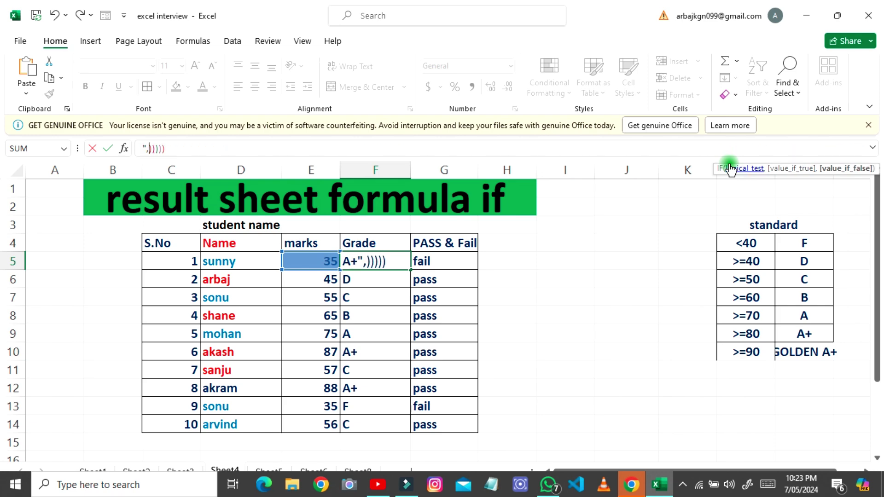
text("G)
key(BackSpace)
text(F"))
- Change the sixth nested test in F5 to AND(E5>=90,E5<100) and enter the formula
key(Left)
key(Left)
key(Left)
key(Left)
key(Left)
key(Left)
key(Left)
key(Left)
key(Left)
key(Left)
key(Left)
key(Left)
key(Left)
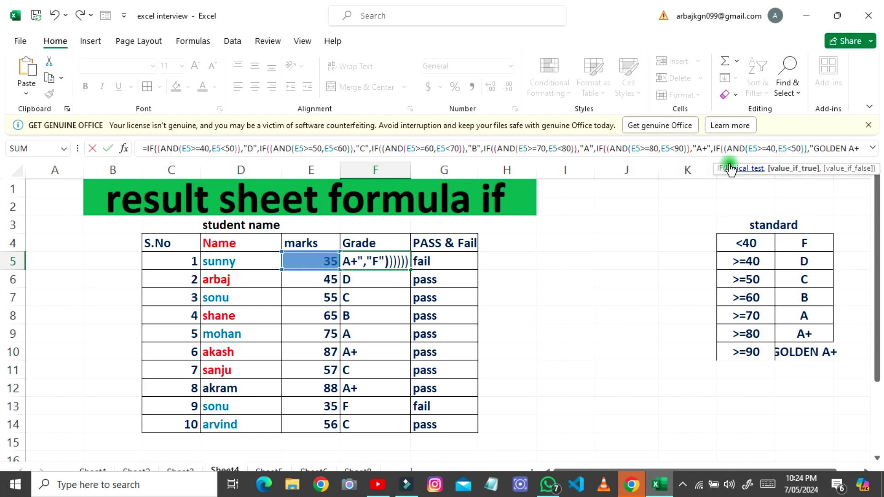
key(Left)
key(Left)
key(Left)
key(Left)
key(Left)
key(Left)
key(Left)
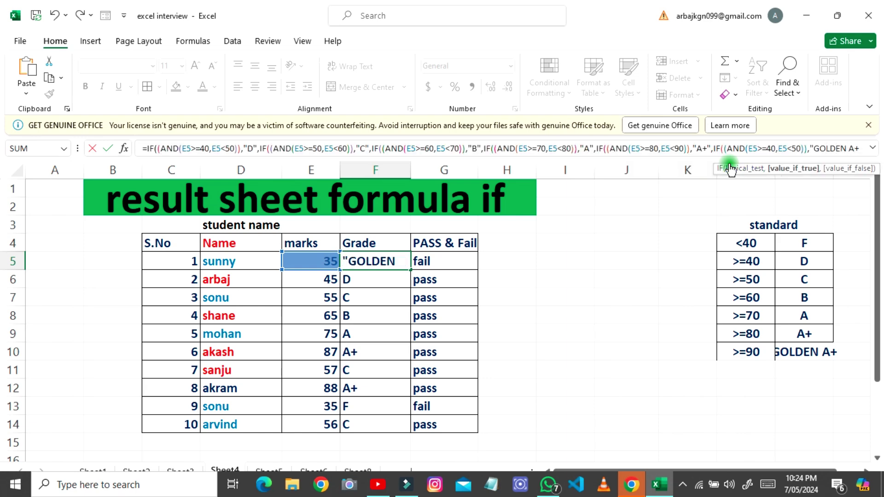
key(BackSpace)
key(BackSpace)
text(100)
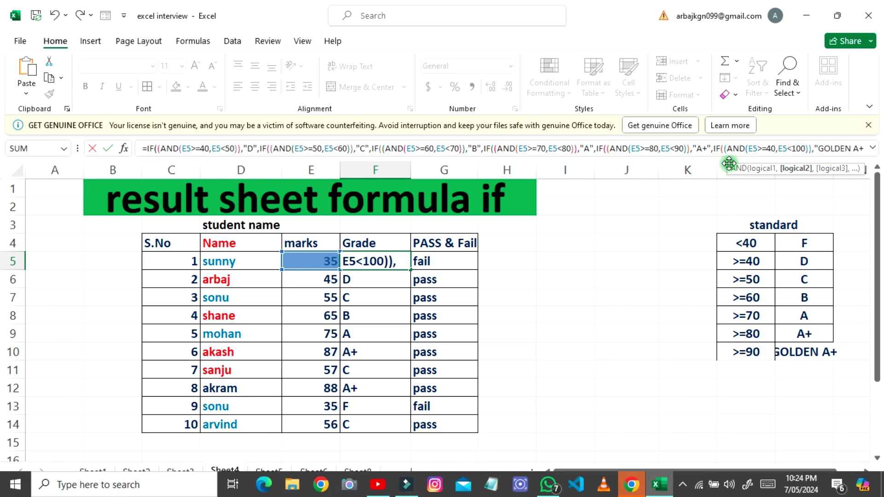
key(Left)
key(Left)
key(Left)
key(Left)
key(Left)
key(Left)
key(Left)
key(Left)
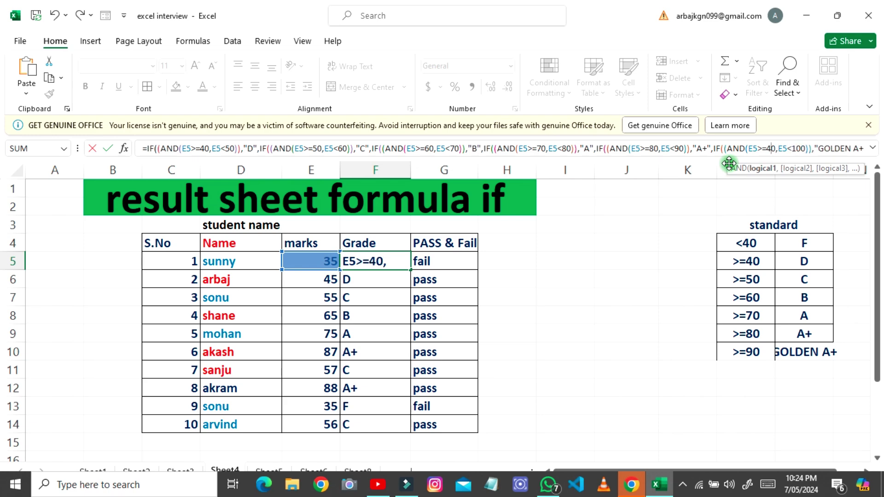
key(BackSpace)
key(BackSpace)
text(90)
key(Return)
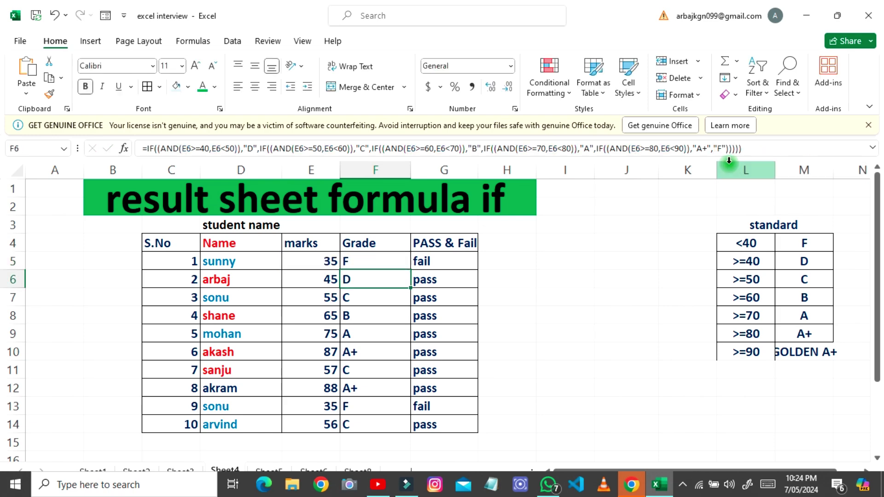
- Fill the completed grade formula from F5 down to F14 and set the marks in E11 to 98 and in E14 to 96
click(379, 259)
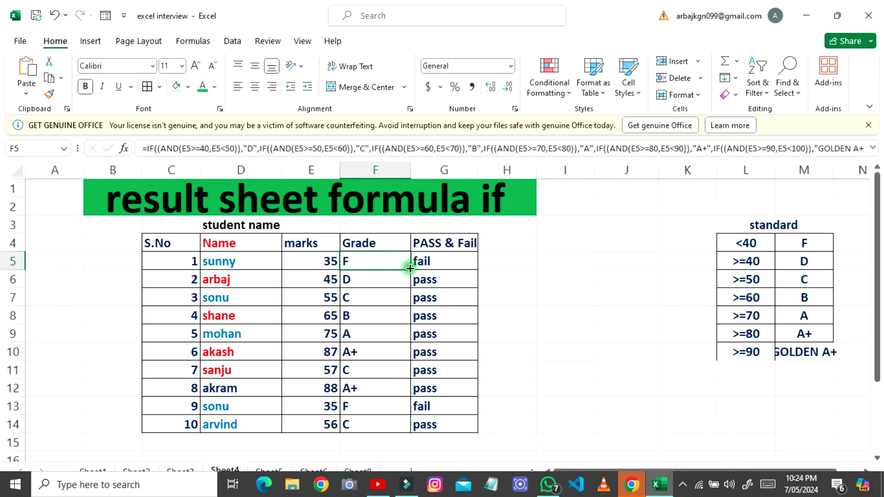
drag(409, 269, 410, 426)
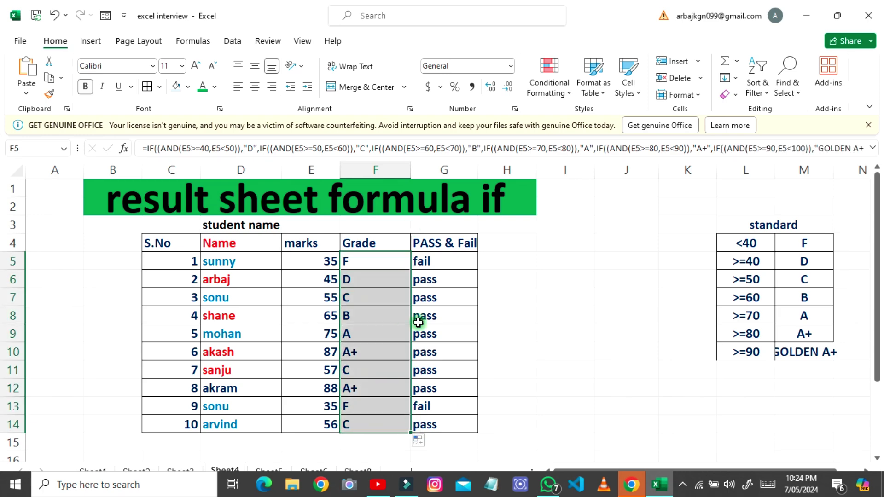
click(330, 372)
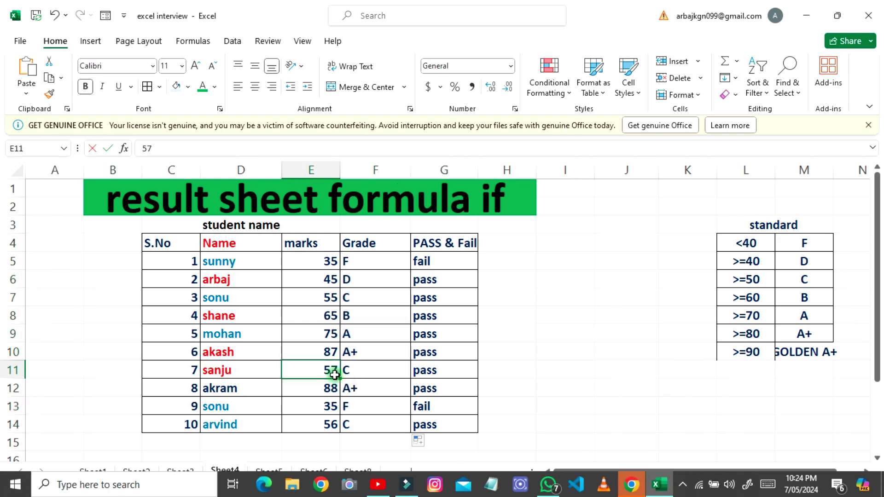
text(98)
key(Return)
click(325, 421)
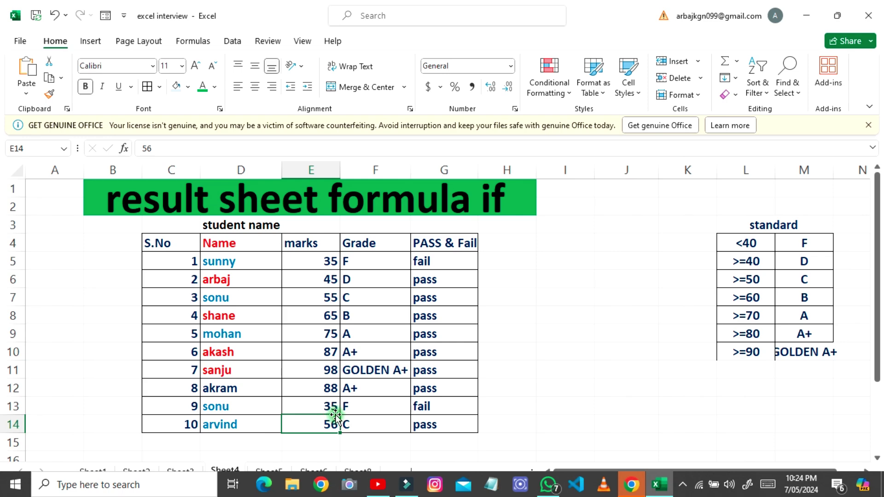
text(96)
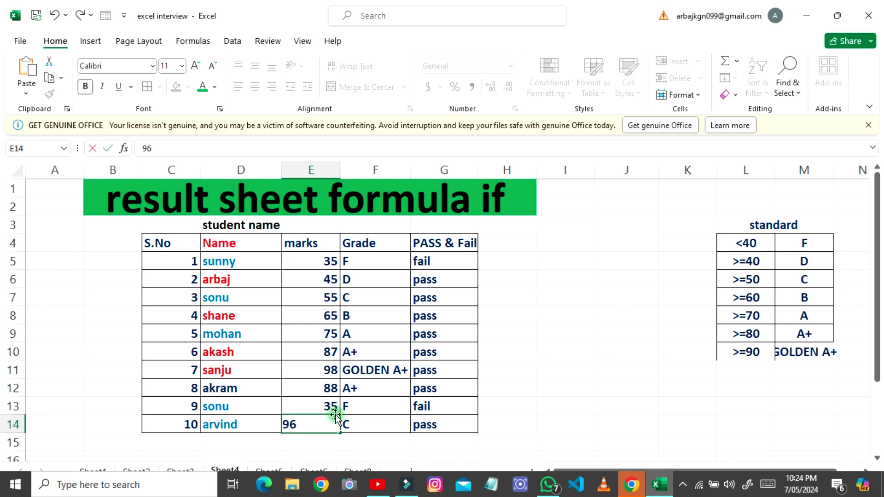
key(Return)
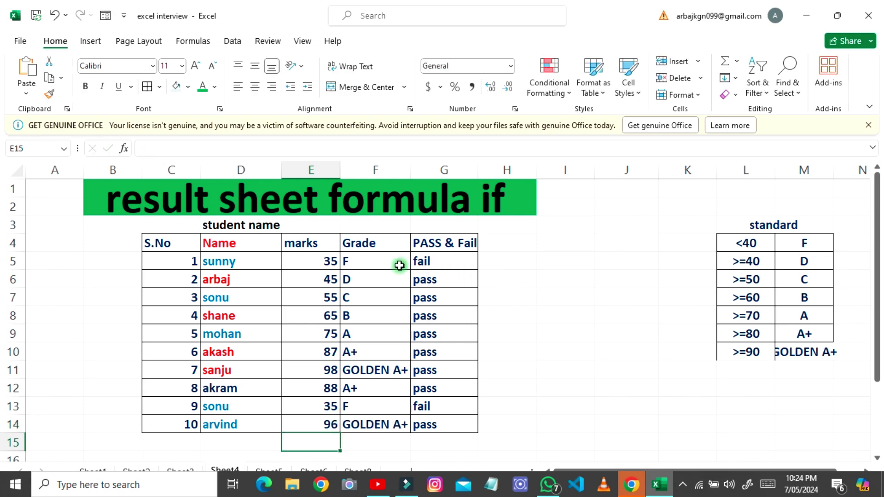